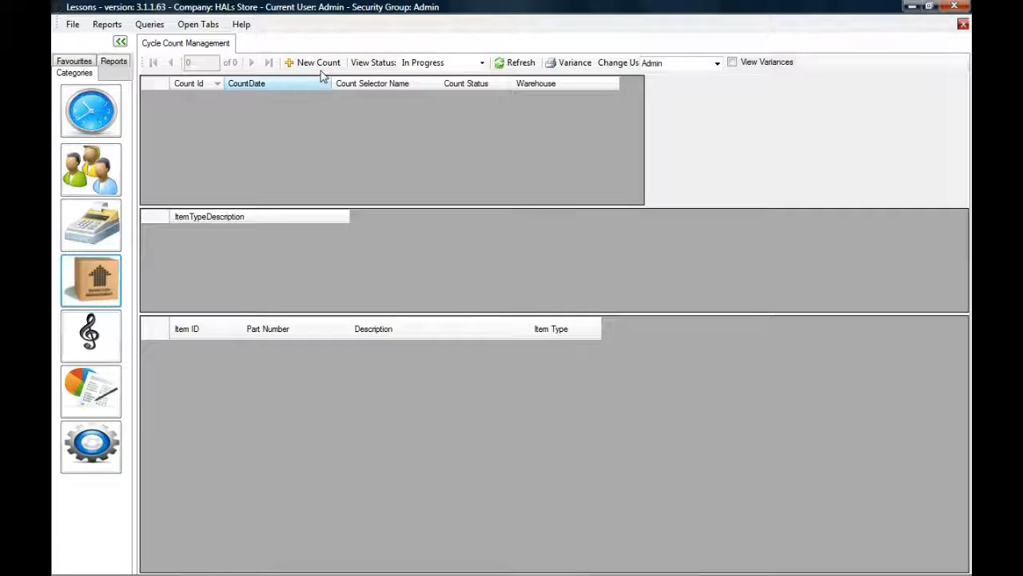
Step: Sign in as the count selector user and start an ad hoc count for Main Warehouse
{"action": "left_click", "coordinate": [320, 69]}
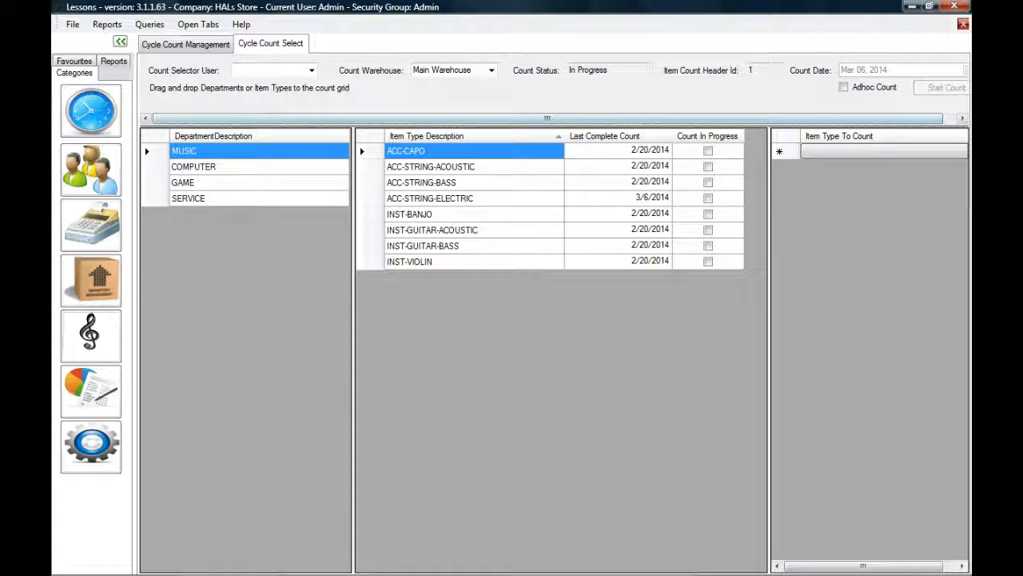
{"action": "left_click", "coordinate": [254, 70]}
{"action": "type", "text": "a"}
{"action": "key", "text": "Tab"}
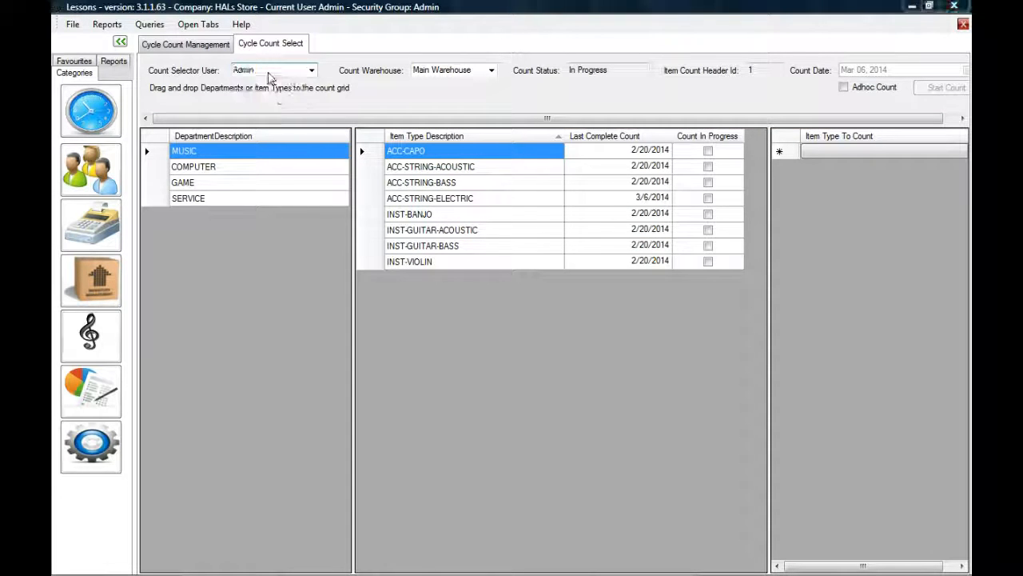
{"action": "type", "text": "••••••••"}
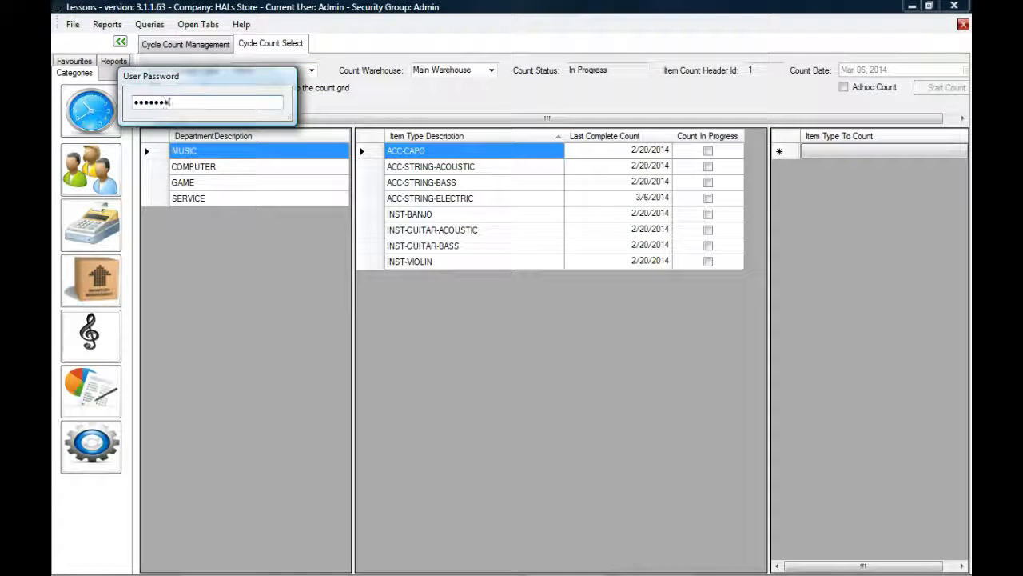
{"action": "key", "text": "Return"}
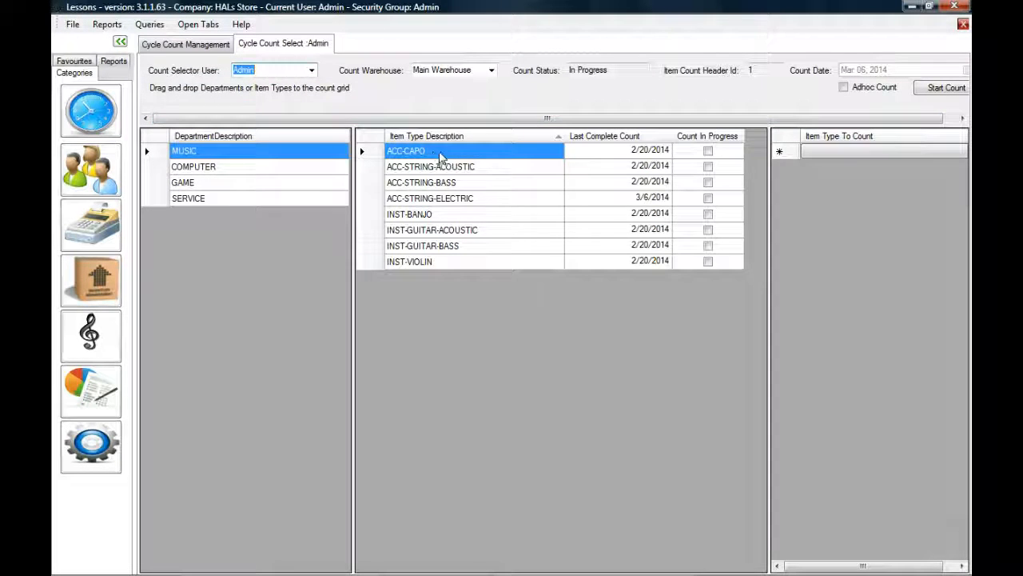
{"action": "left_click", "coordinate": [847, 89]}
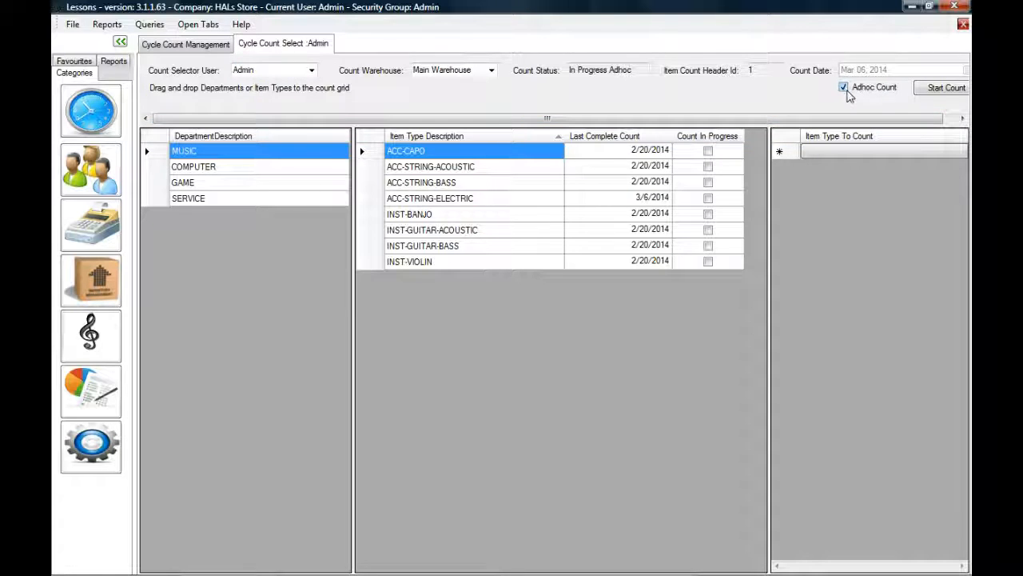
{"action": "left_click", "coordinate": [934, 89]}
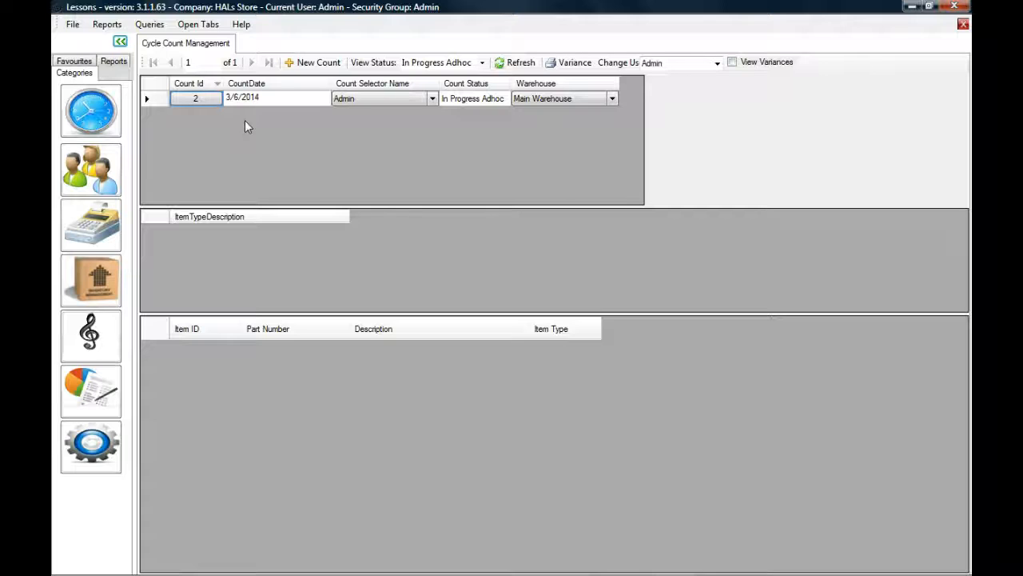
Step: Open count 2 for item entry, signing in as the counting user
{"action": "double_click", "coordinate": [203, 99]}
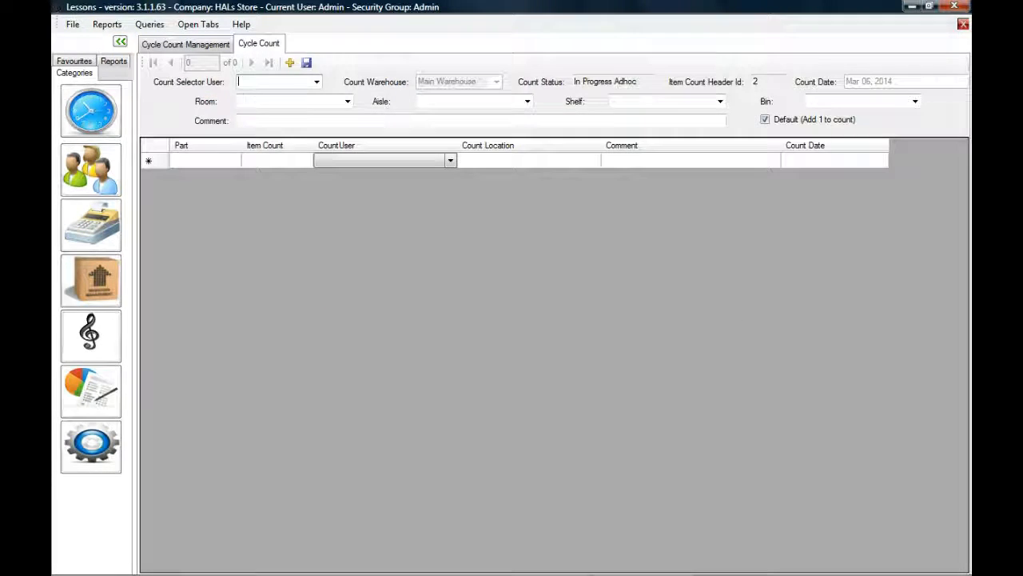
{"action": "type", "text": "Admin"}
{"action": "key", "text": "Tab"}
{"action": "type", "text": "•••••••"}
{"action": "key", "text": "Return"}
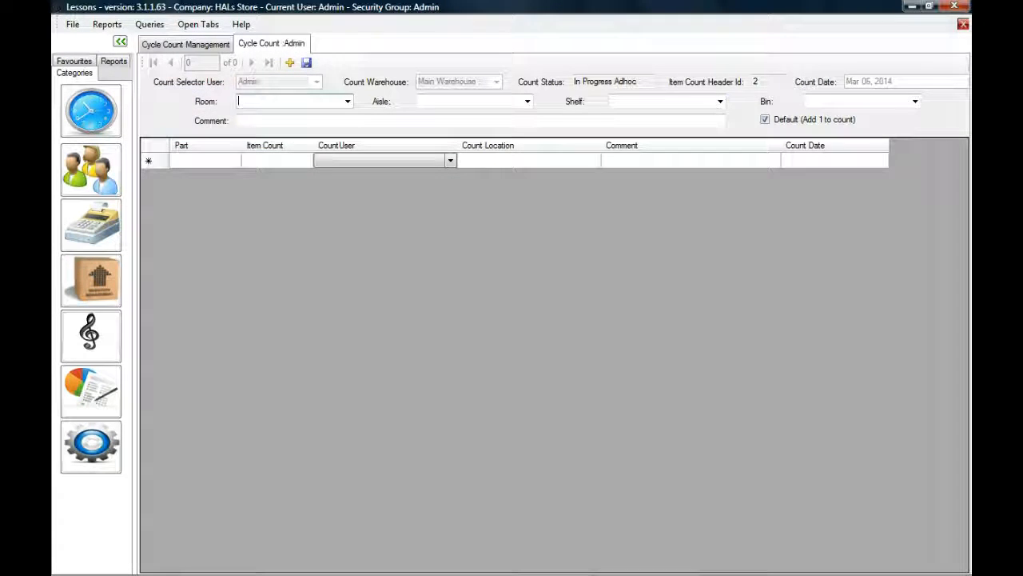
Step: Add part EXL145 with a count of 1, then return to Cycle Count Management
{"action": "left_click", "coordinate": [213, 165]}
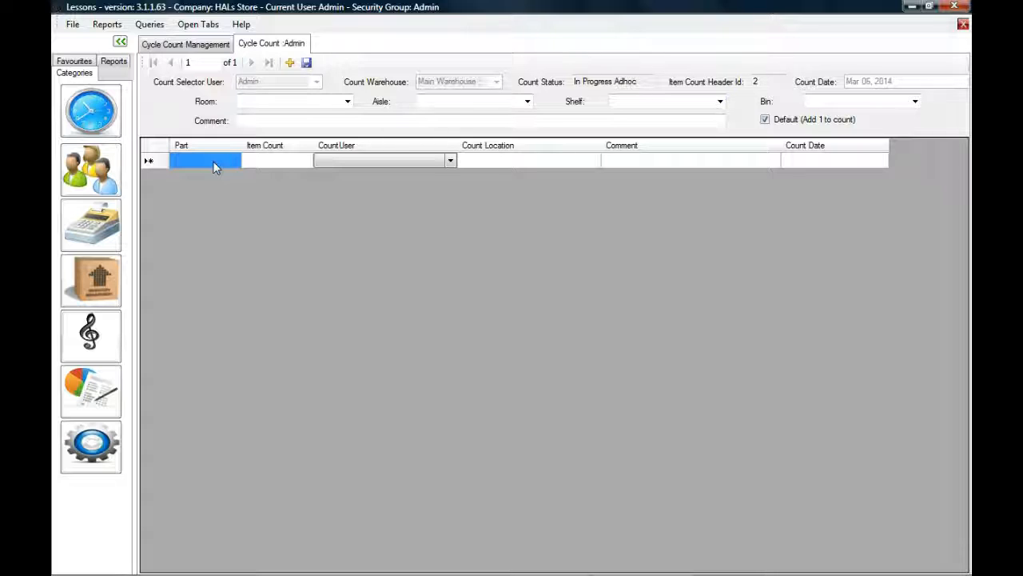
{"action": "type", "text": "EXL145"}
{"action": "key", "text": "Return"}
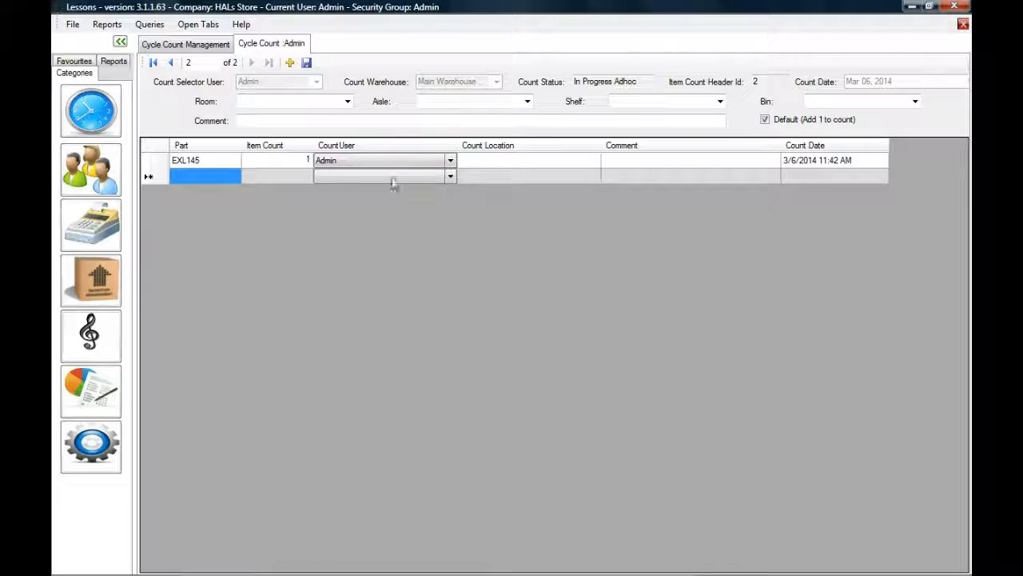
{"action": "left_click", "coordinate": [215, 46]}
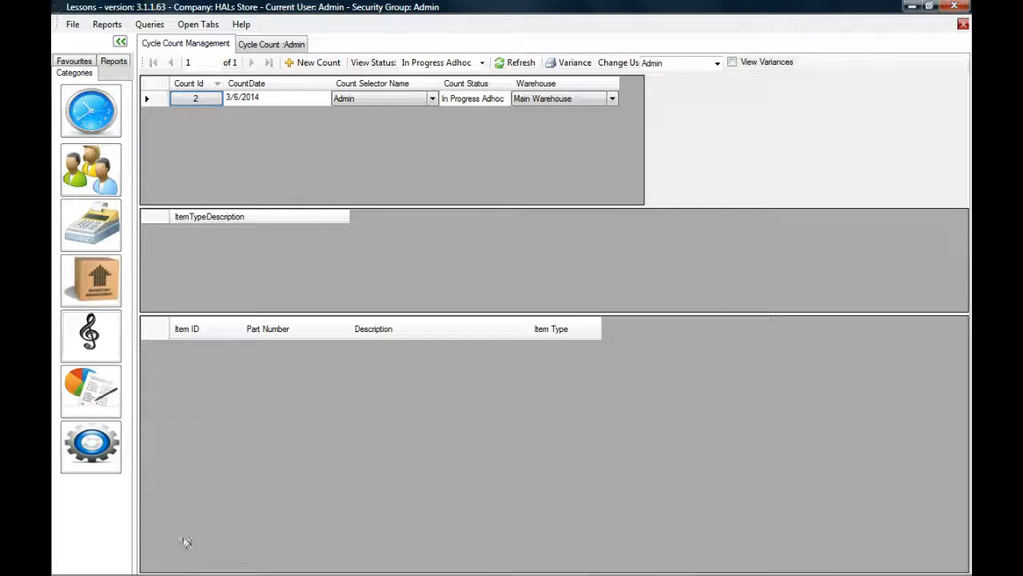
Step: Refresh count 2 and view variances: EXL145 counted 1 against 12 expected, a $112.86 shortfall
{"action": "left_click", "coordinate": [518, 64]}
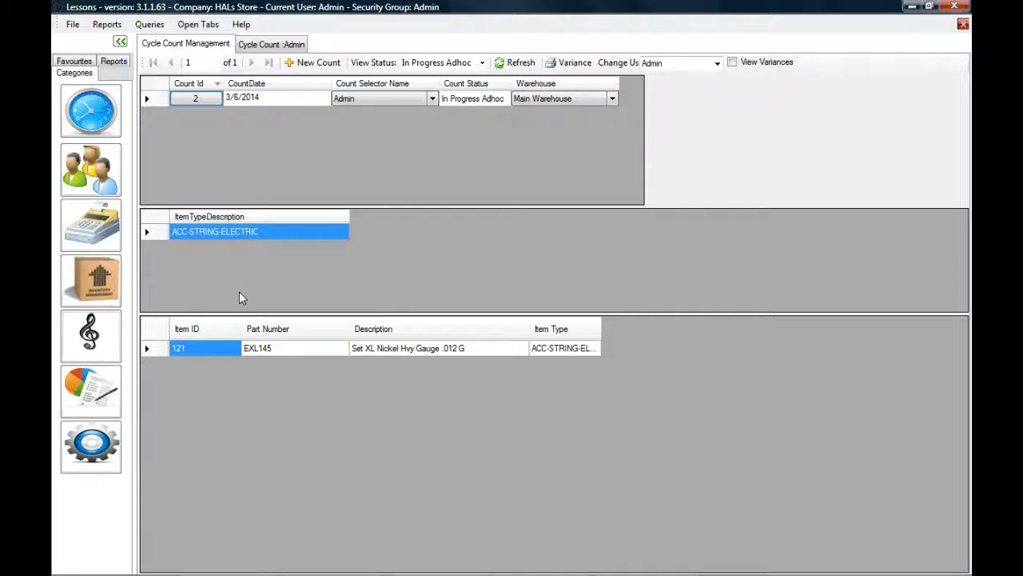
{"action": "left_click", "coordinate": [267, 350]}
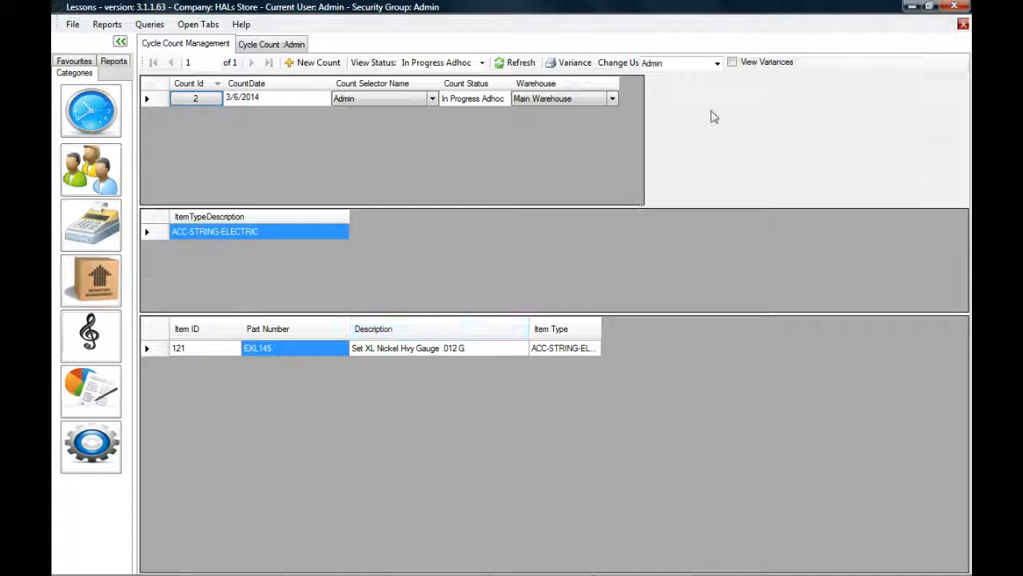
{"action": "left_click", "coordinate": [733, 63]}
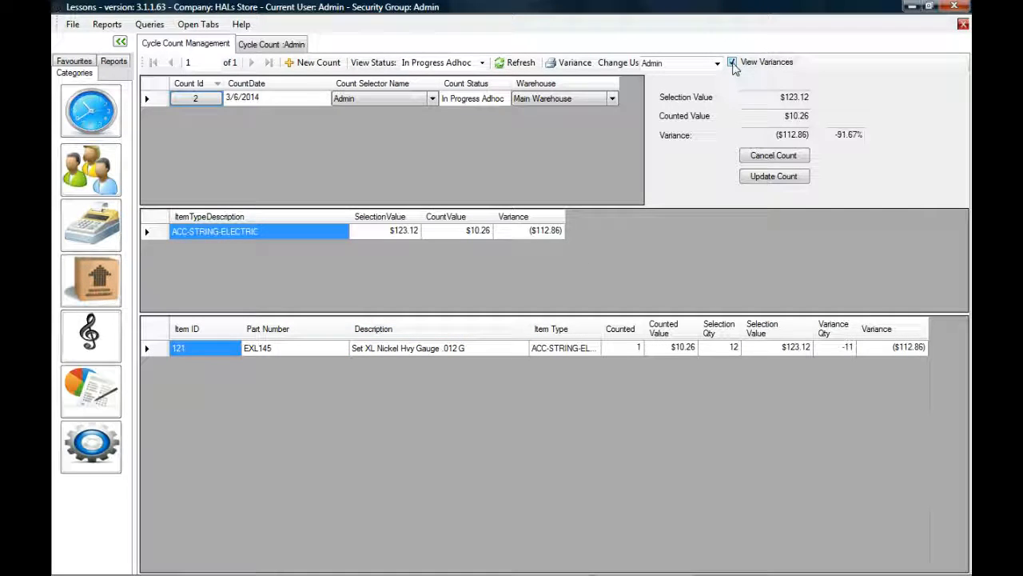
{"action": "left_click", "coordinate": [718, 349]}
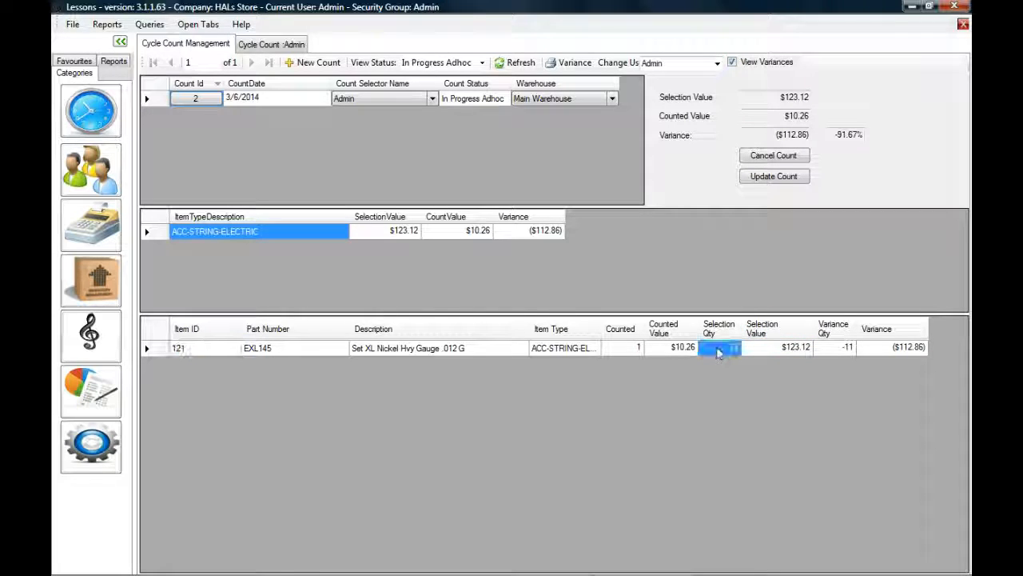
{"action": "left_click", "coordinate": [628, 347]}
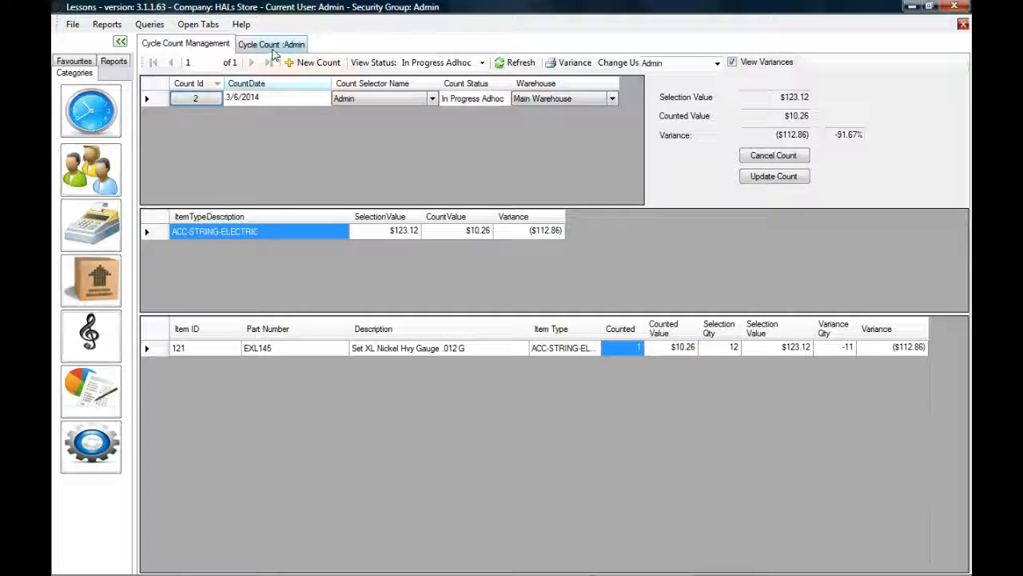
{"action": "left_click", "coordinate": [272, 45]}
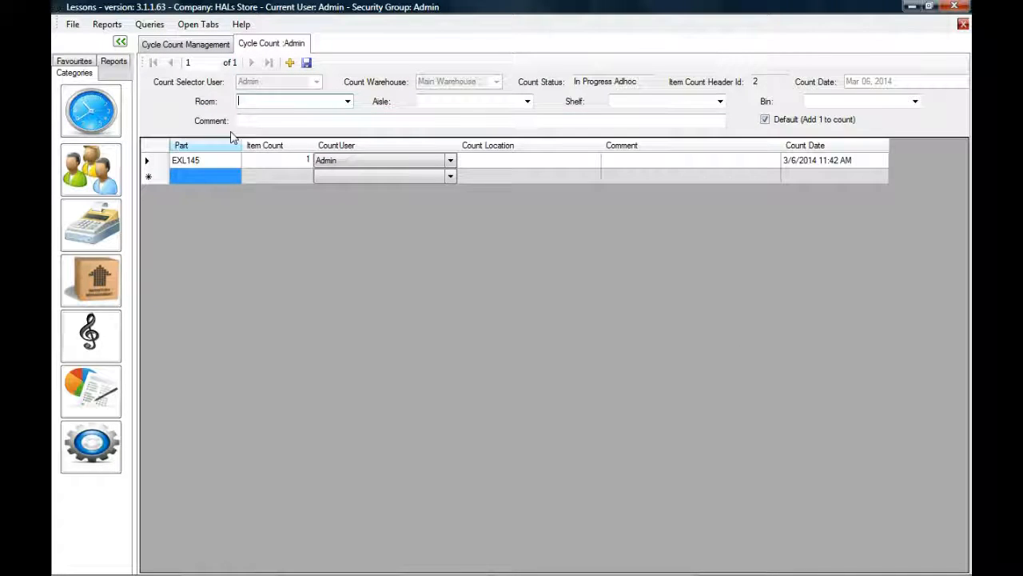
Step: Change EXL145's item count from 1 to 10
{"action": "left_click", "coordinate": [205, 176]}
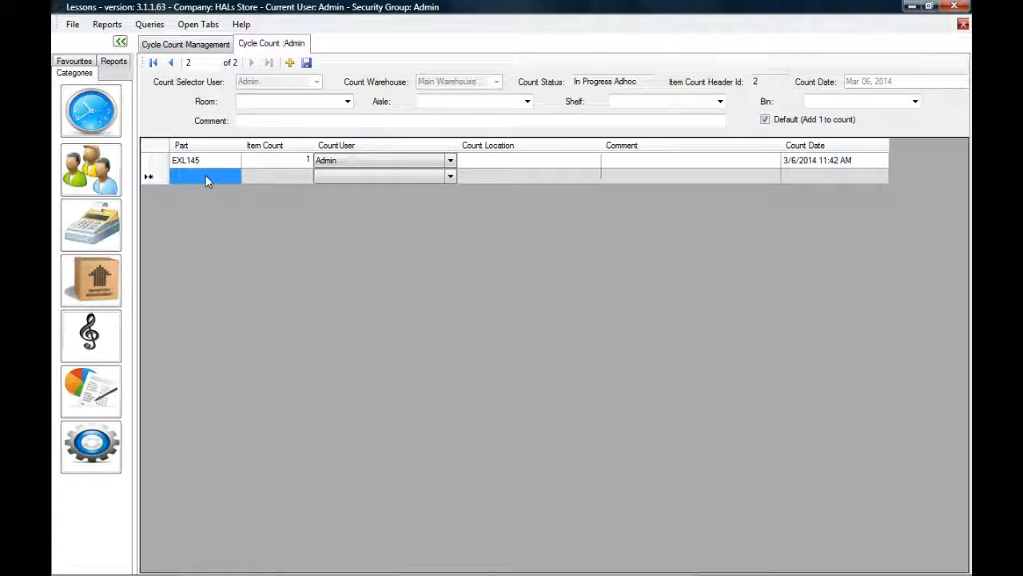
{"action": "key", "text": "Up"}
{"action": "key", "text": "Right"}
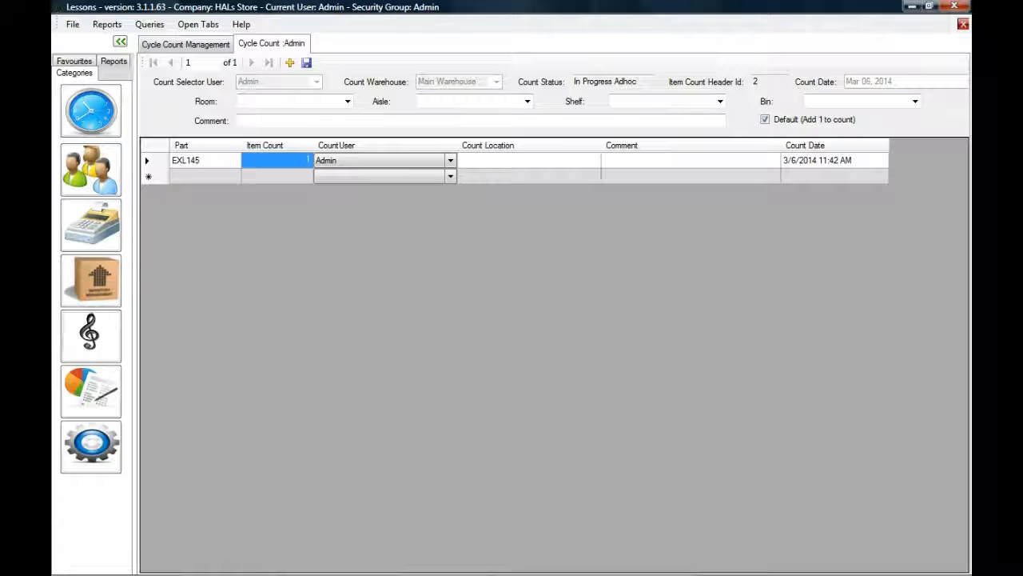
{"action": "type", "text": "10"}
{"action": "key", "text": "Return"}
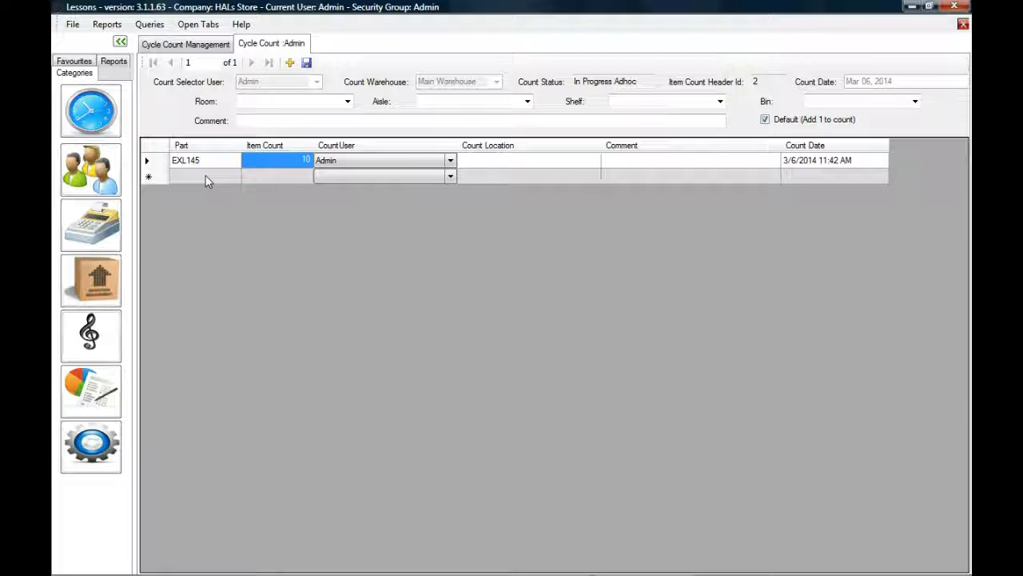
{"action": "left_click", "coordinate": [206, 178]}
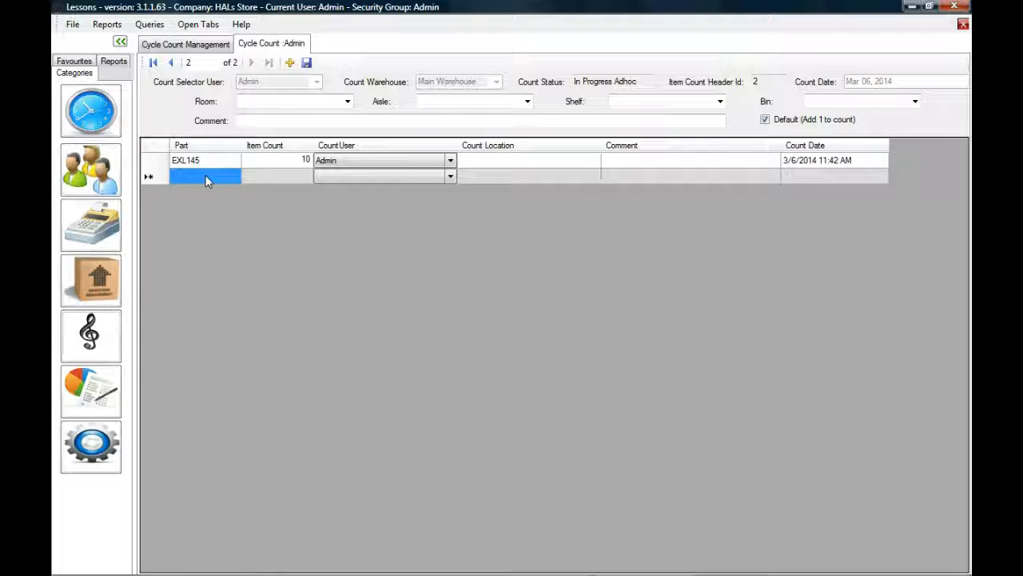
Step: Add the Planet Waves Dual Action Capo counted 1 and part EJ16 counted 5
{"action": "type", "text": "PW-..."}
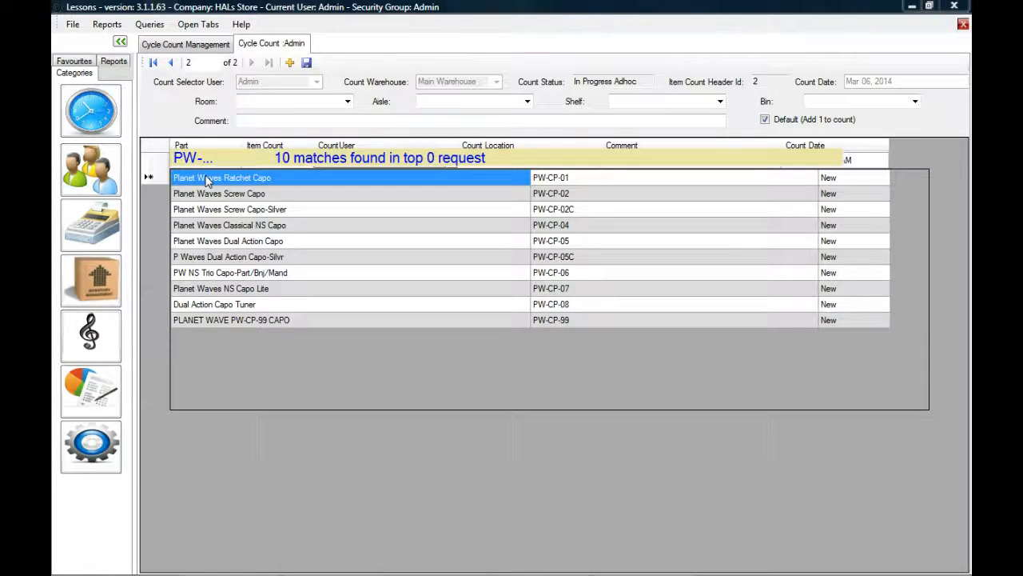
{"action": "key", "text": "Down"}
{"action": "key", "text": "Down"}
{"action": "key", "text": "Down"}
{"action": "key", "text": "Down"}
{"action": "key", "text": "Escape"}
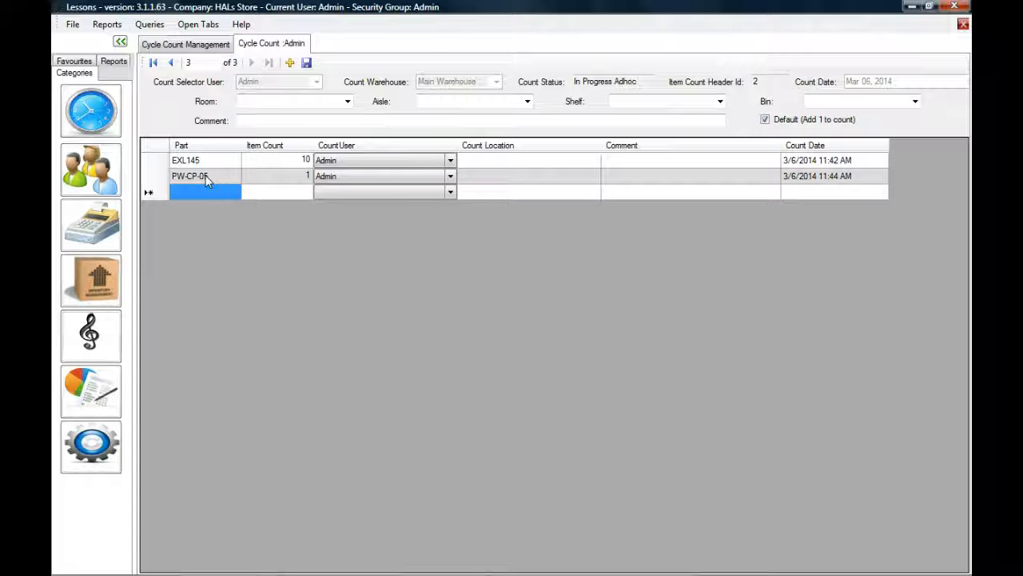
{"action": "type", "text": "EJ16"}
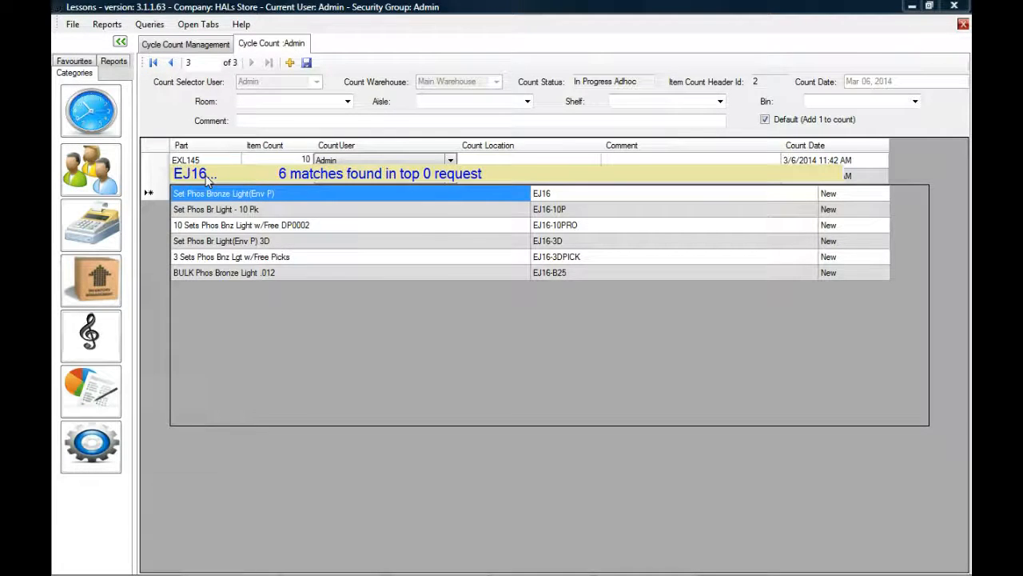
{"action": "key", "text": "Return"}
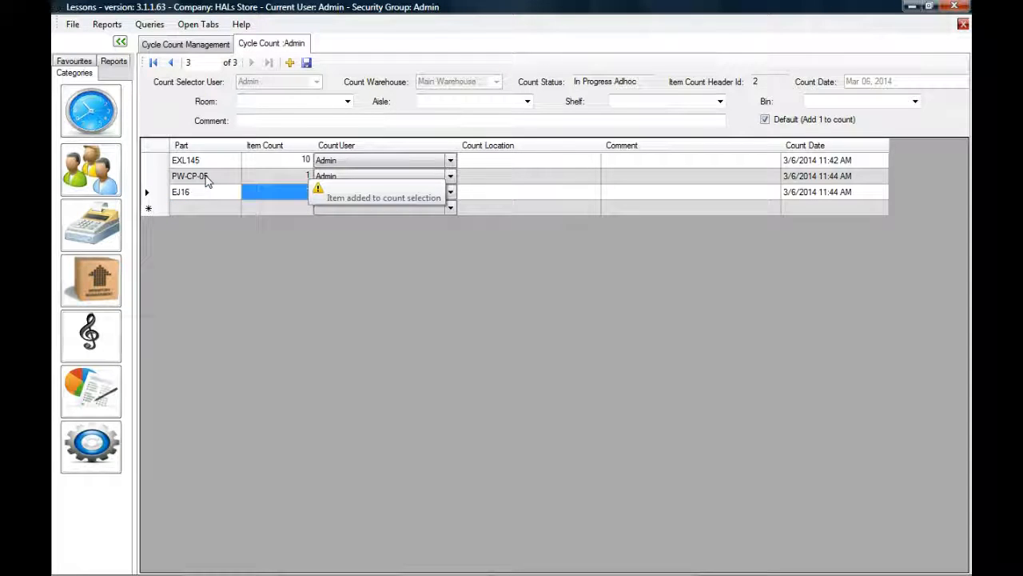
{"action": "type", "text": "5"}
{"action": "key", "text": "Return"}
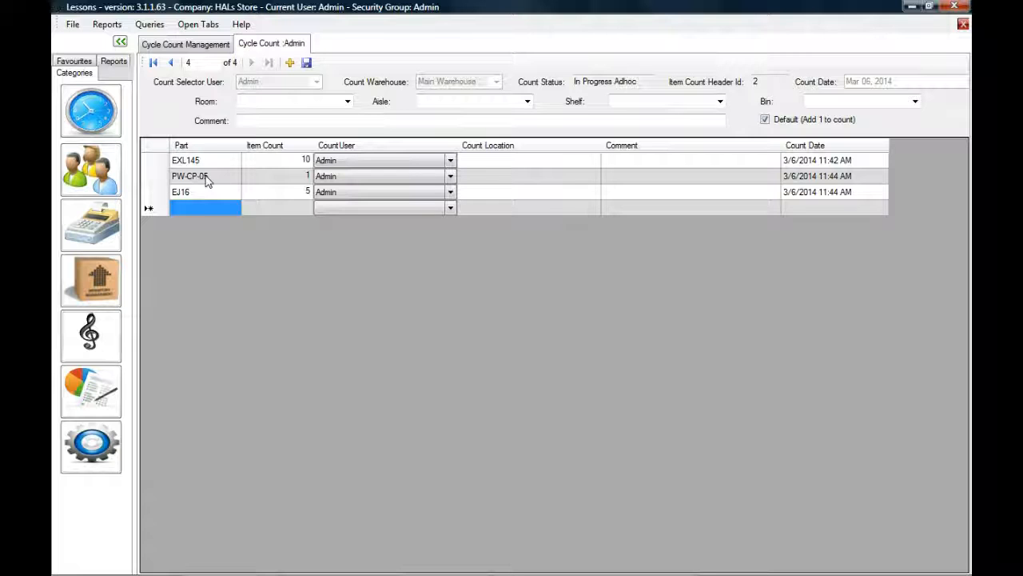
Step: Add parts EXL230 and EXL120-10P to the count, each with a count of 1
{"action": "type", "text": "EXL"}
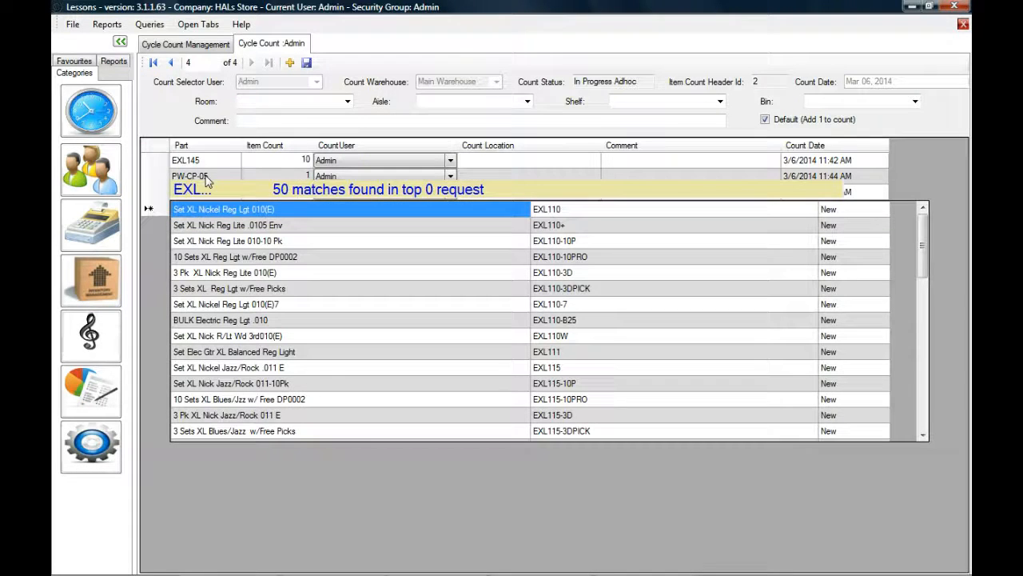
{"action": "type", "text": "2"}
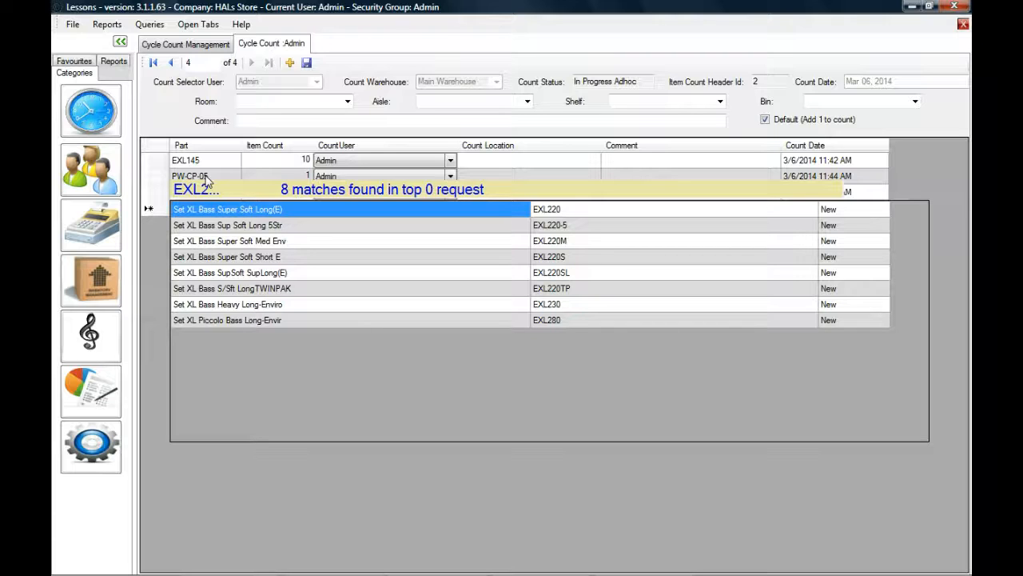
{"action": "key", "text": "Down"}
{"action": "key", "text": "Down"}
{"action": "key", "text": "Down"}
{"action": "key", "text": "Down"}
{"action": "key", "text": "Down"}
{"action": "key", "text": "Down"}
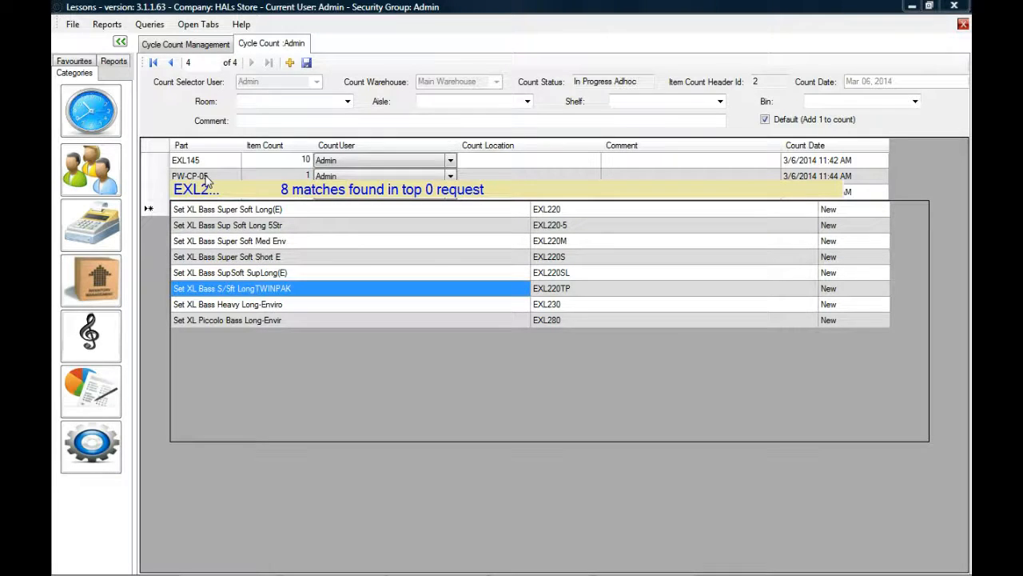
{"action": "key", "text": "Return"}
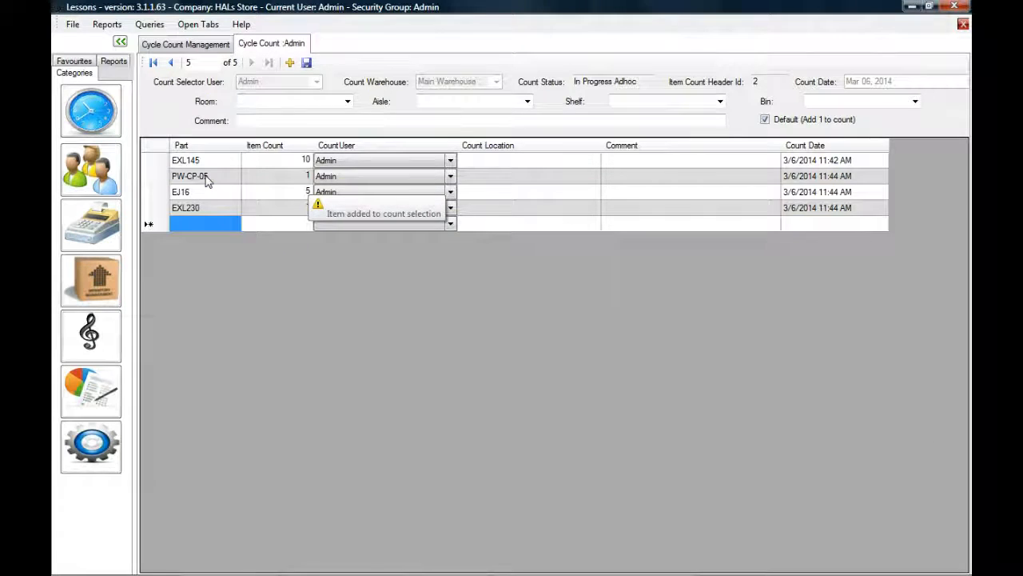
{"action": "type", "text": "EXL120..."}
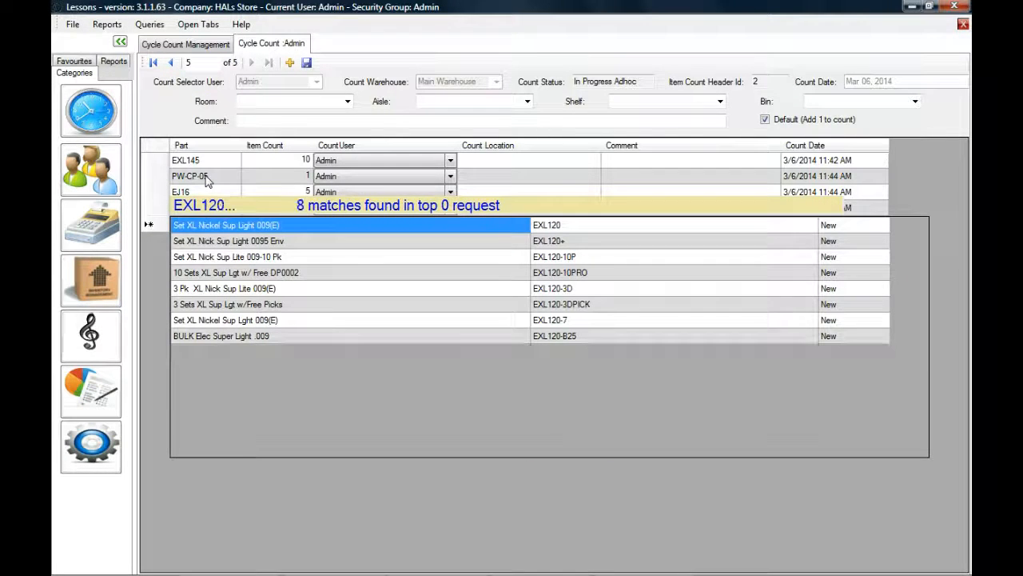
{"action": "key", "text": "Down"}
{"action": "key", "text": "Down"}
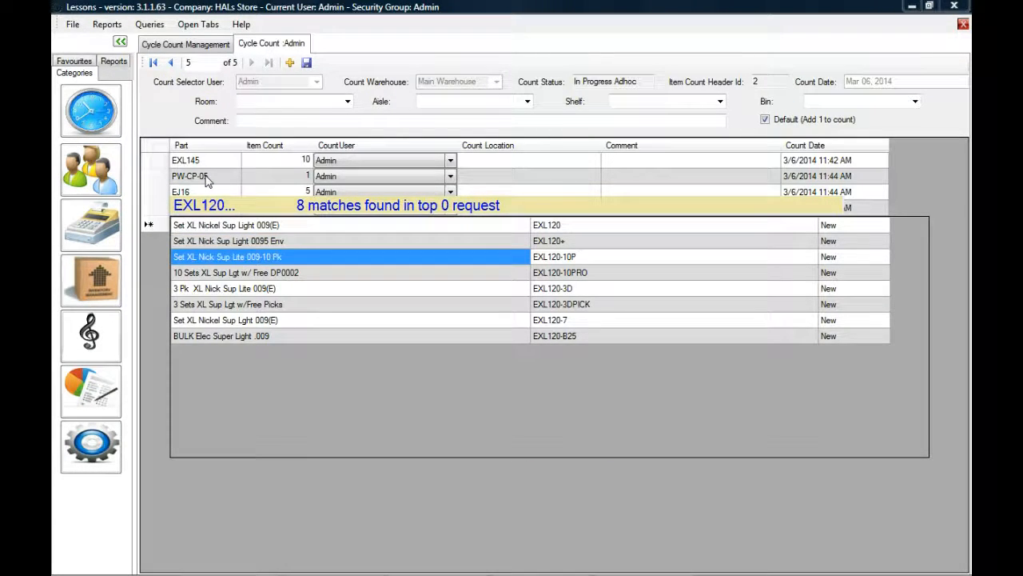
{"action": "key", "text": "Return"}
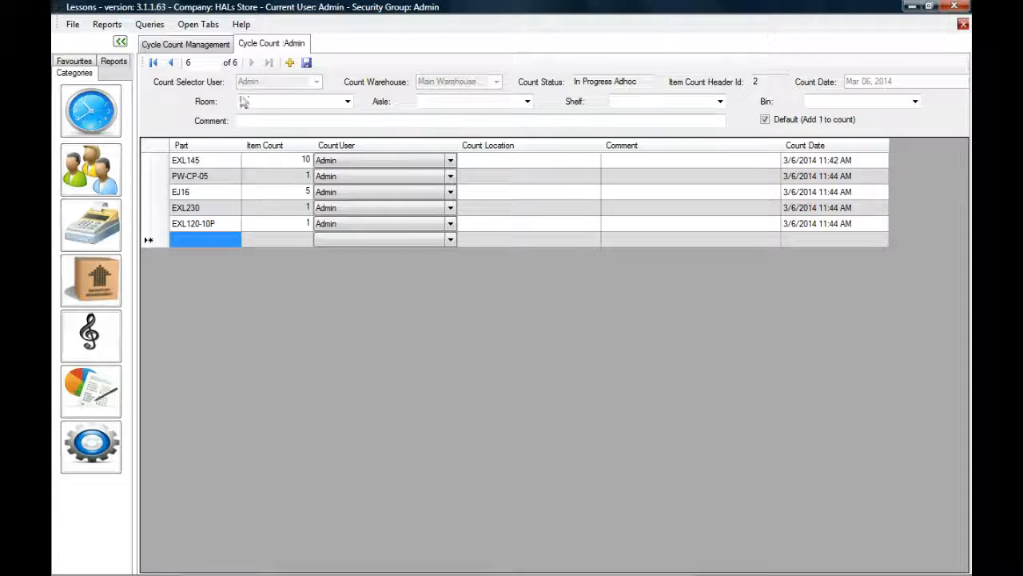
Step: Reload count 2's figures and browse its capo, acoustic, bass and electric string item types
{"action": "left_click", "coordinate": [213, 46]}
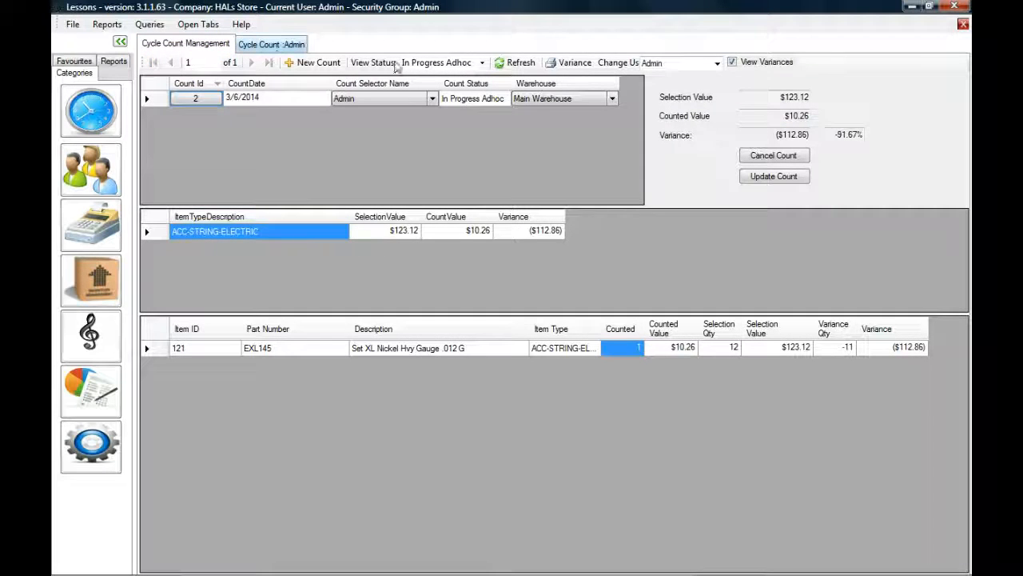
{"action": "left_click", "coordinate": [520, 63]}
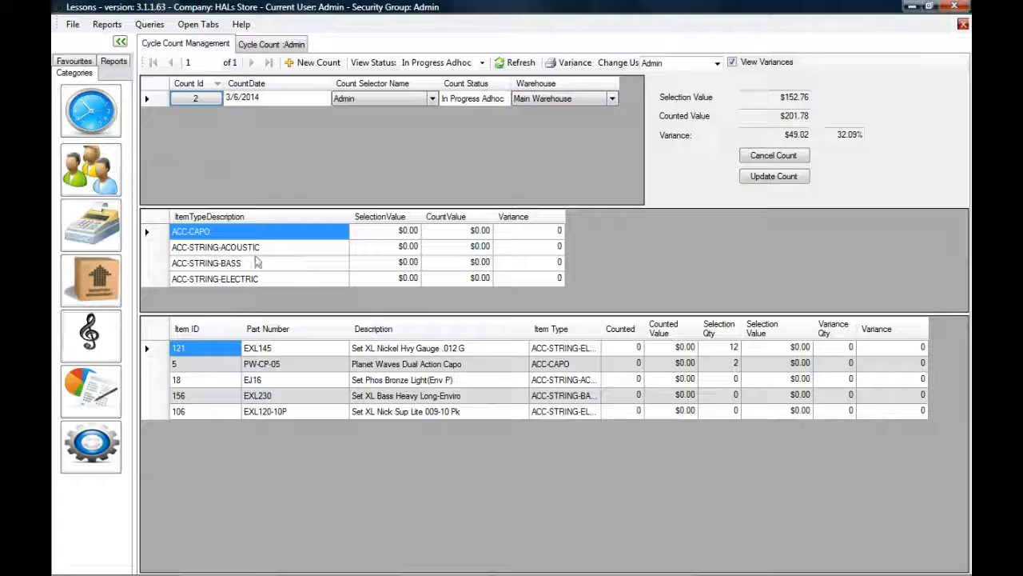
{"action": "left_click_drag", "start_coordinate": [220, 239], "coordinate": [228, 286]}
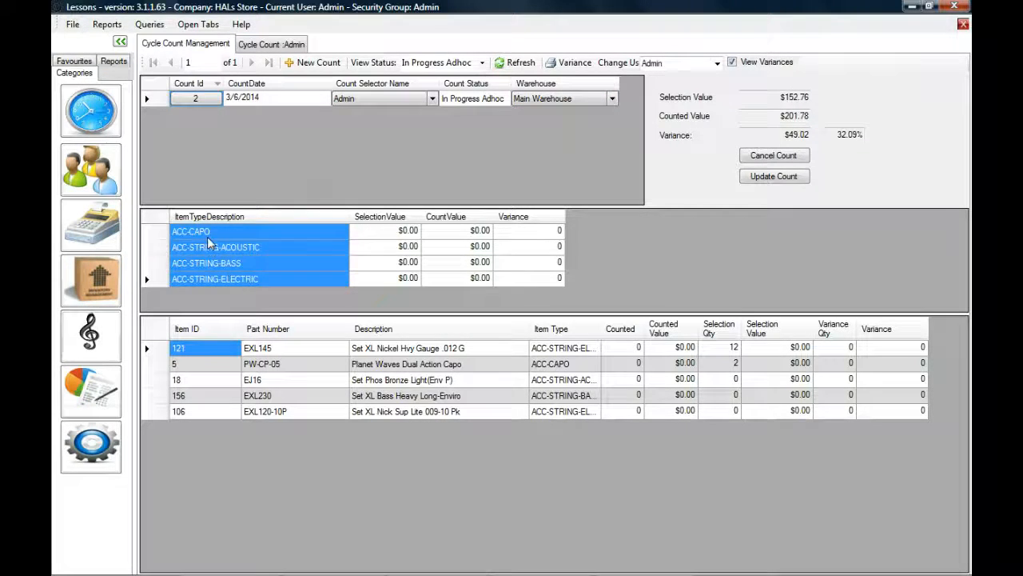
{"action": "left_click", "coordinate": [211, 247]}
{"action": "left_click", "coordinate": [251, 269]}
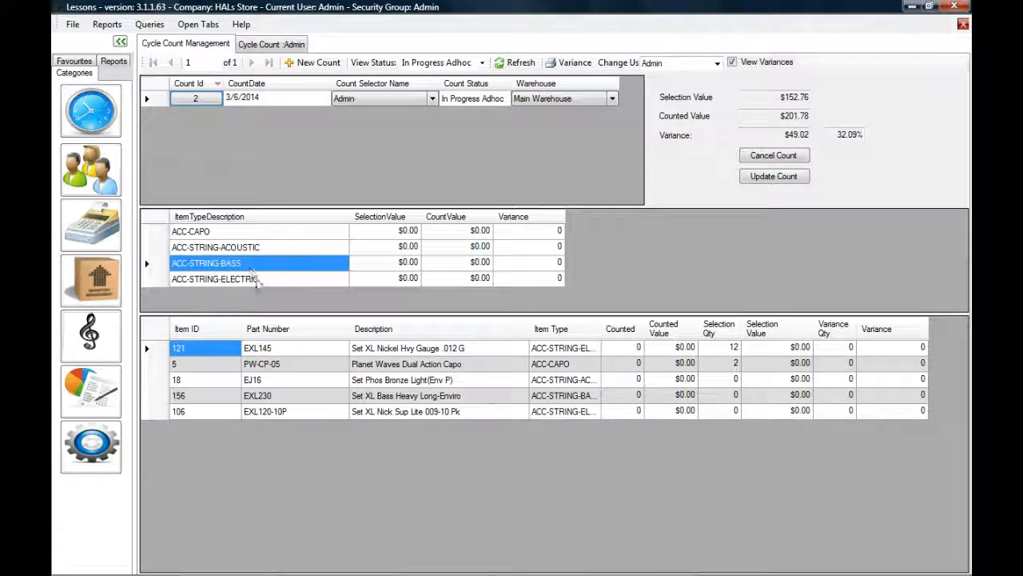
{"action": "left_click", "coordinate": [257, 278]}
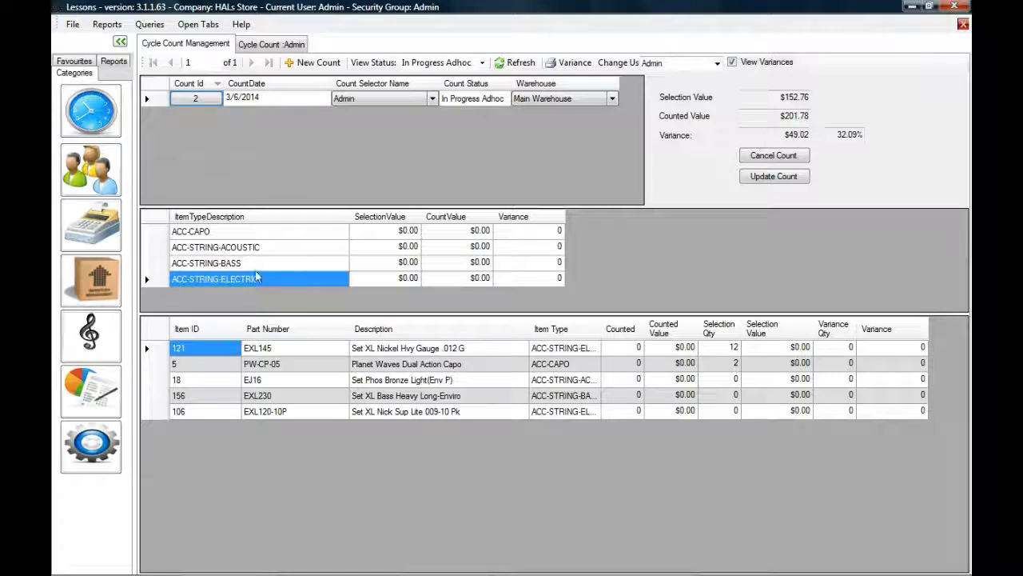
{"action": "left_click", "coordinate": [244, 237]}
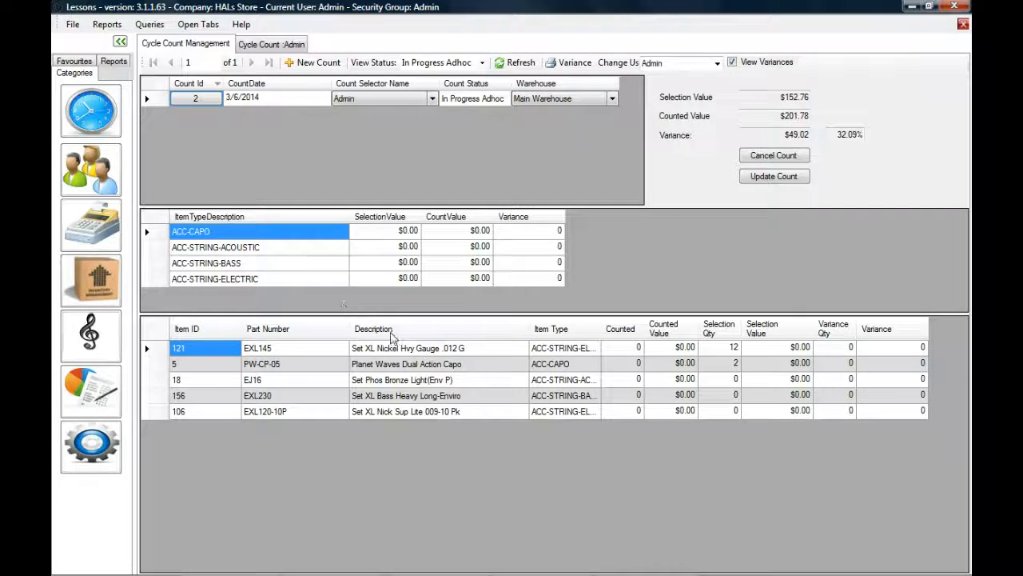
Step: Widen the Item Type column to review each part's full item type, then narrow it again
{"action": "left_click_drag", "start_coordinate": [453, 364], "coordinate": [199, 370]}
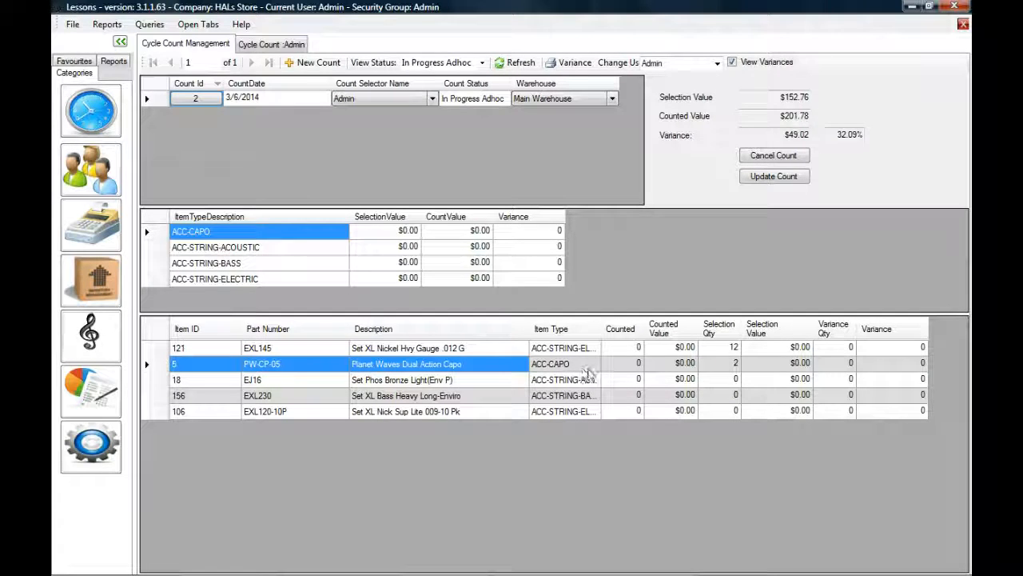
{"action": "left_click_drag", "start_coordinate": [601, 320], "coordinate": [665, 322]}
{"action": "left_click", "coordinate": [615, 350]}
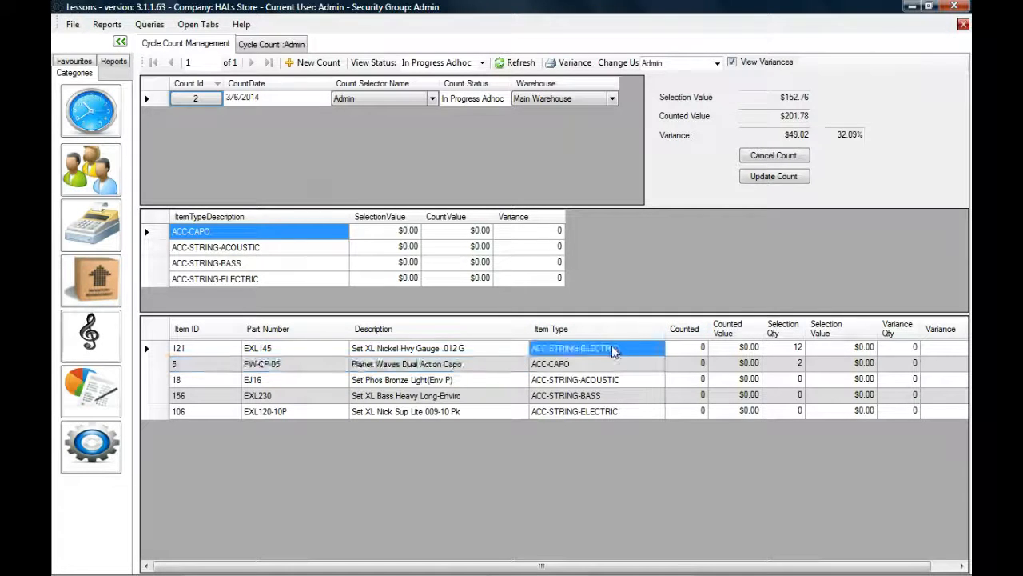
{"action": "left_click", "coordinate": [281, 350]}
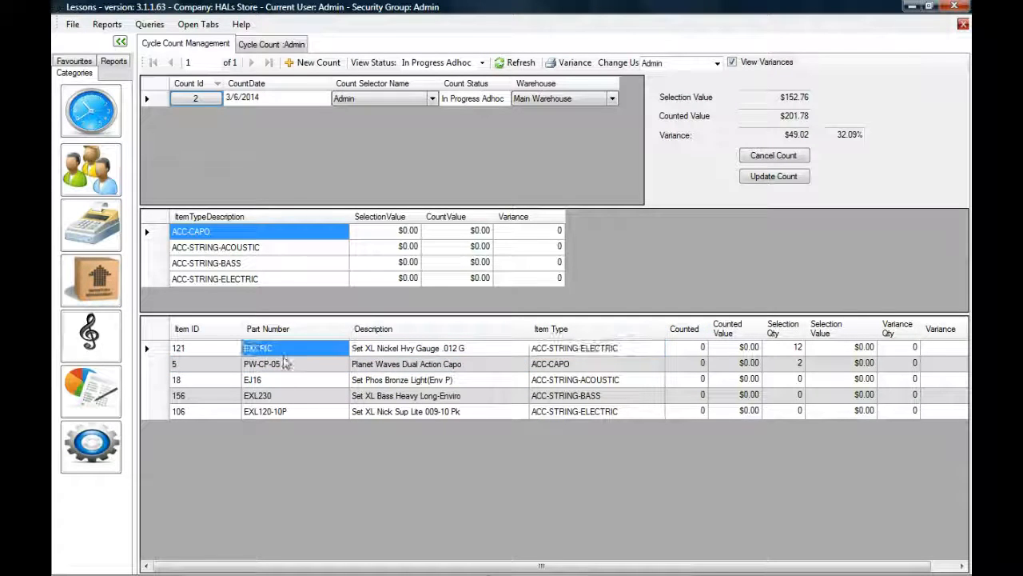
{"action": "left_click", "coordinate": [295, 416], "text": "ctrl"}
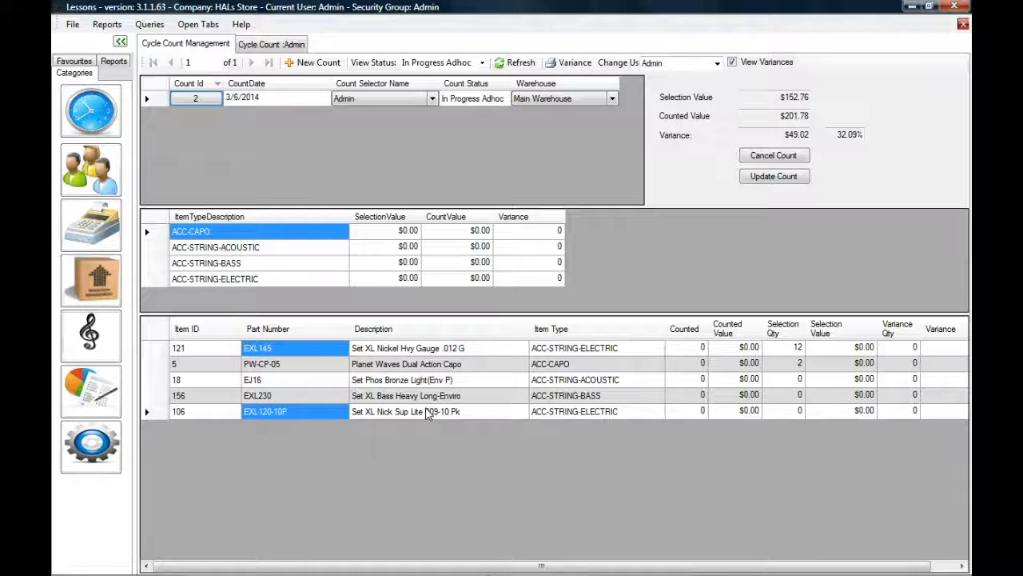
{"action": "left_click", "coordinate": [543, 395]}
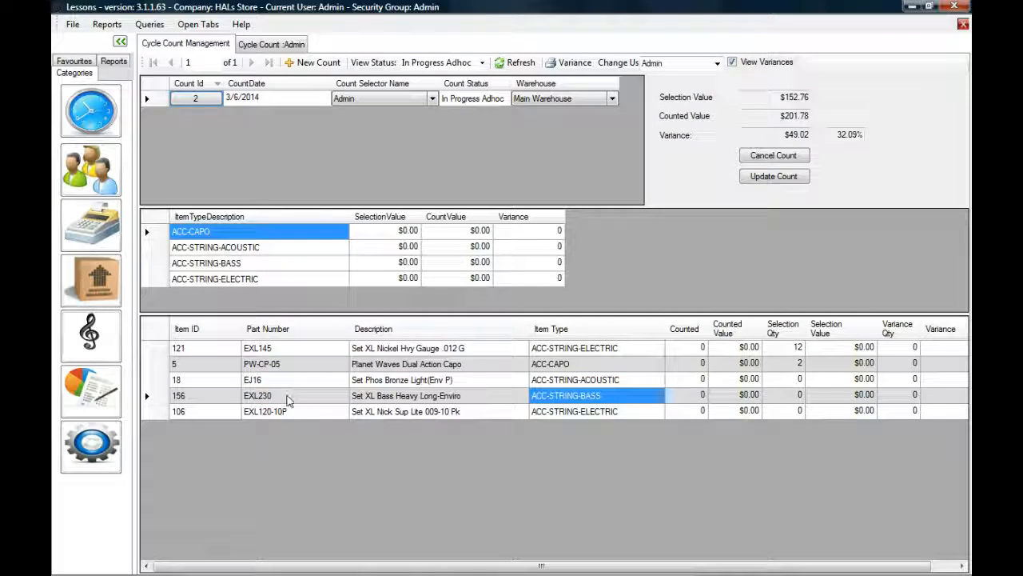
{"action": "left_click", "coordinate": [286, 392]}
{"action": "left_click", "coordinate": [280, 379]}
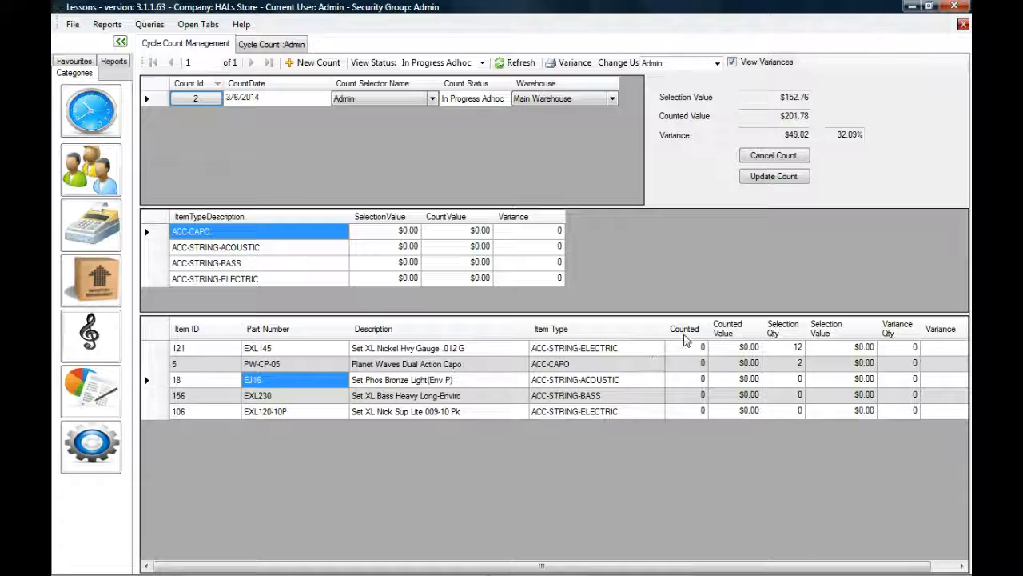
{"action": "left_click_drag", "start_coordinate": [663, 327], "coordinate": [593, 327]}
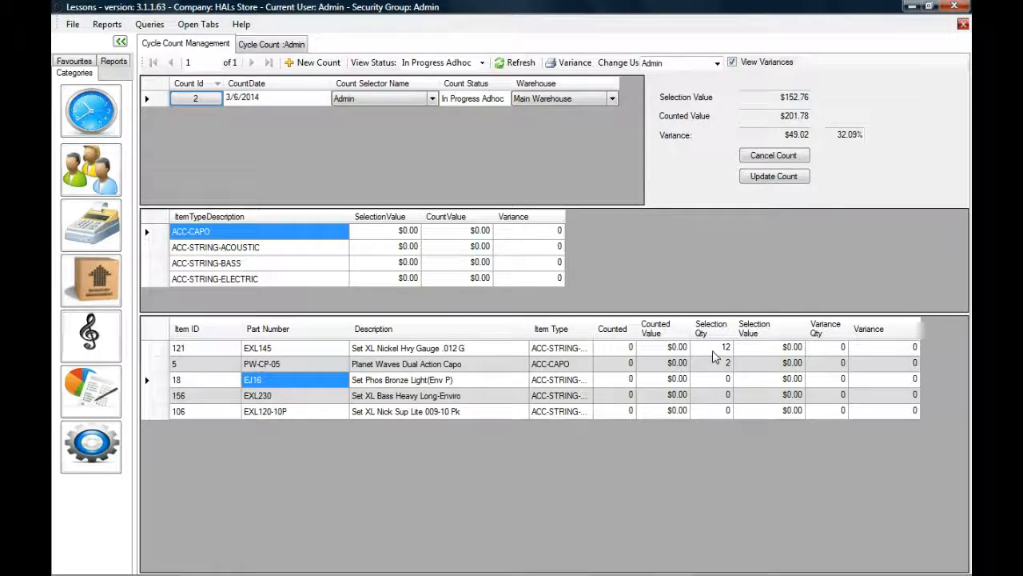
Step: Sort the parts by counted value, review counted quantities, then turn off View Variances
{"action": "left_click", "coordinate": [717, 349]}
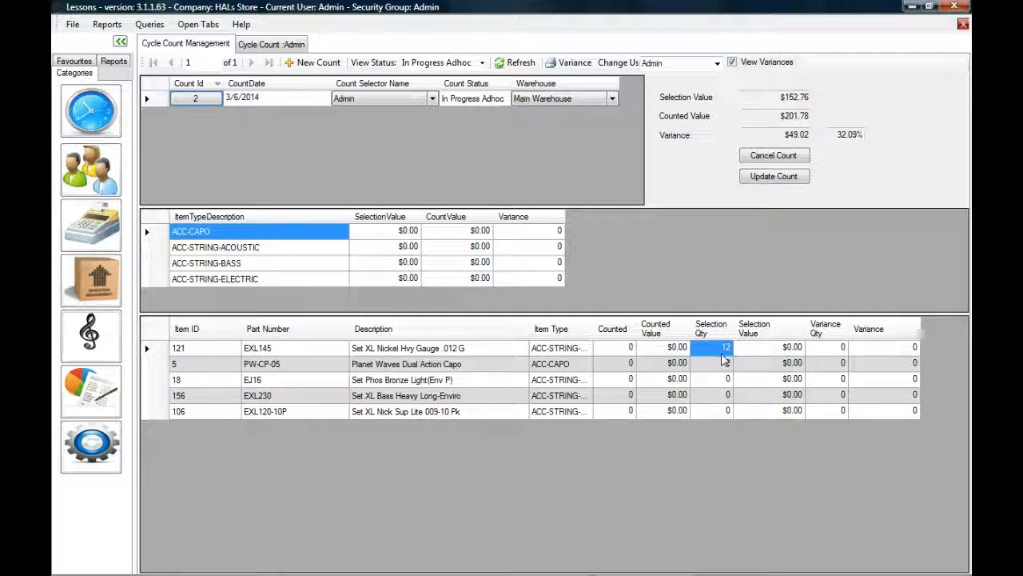
{"action": "left_click", "coordinate": [678, 328]}
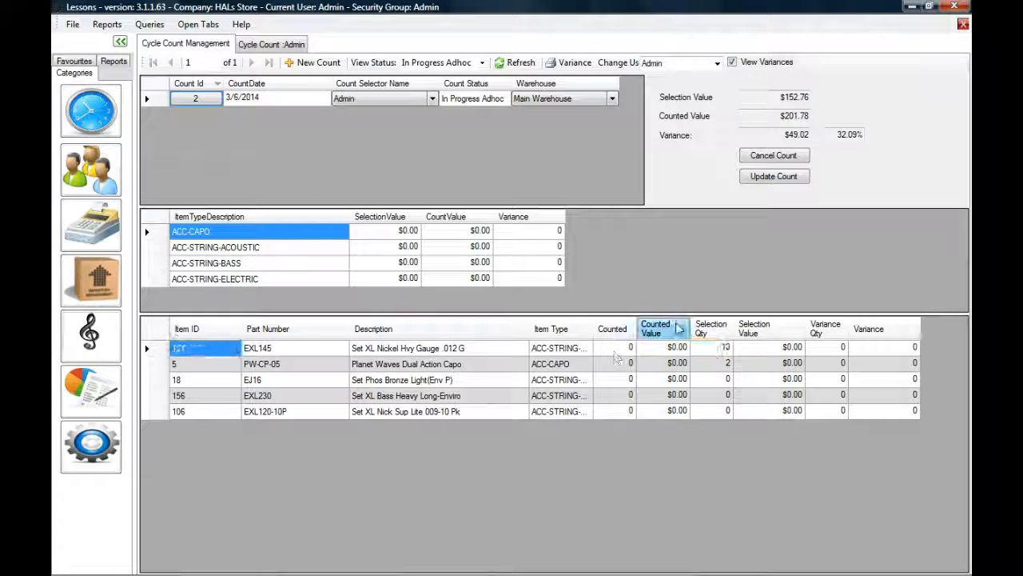
{"action": "left_click", "coordinate": [733, 63]}
{"action": "left_click", "coordinate": [733, 63]}
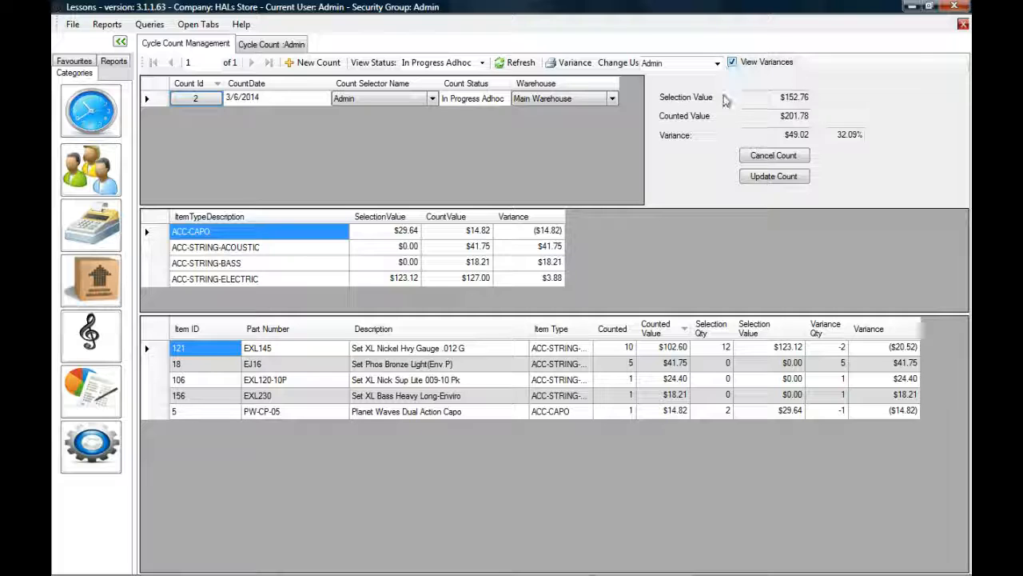
{"action": "left_click_drag", "start_coordinate": [624, 347], "coordinate": [622, 411]}
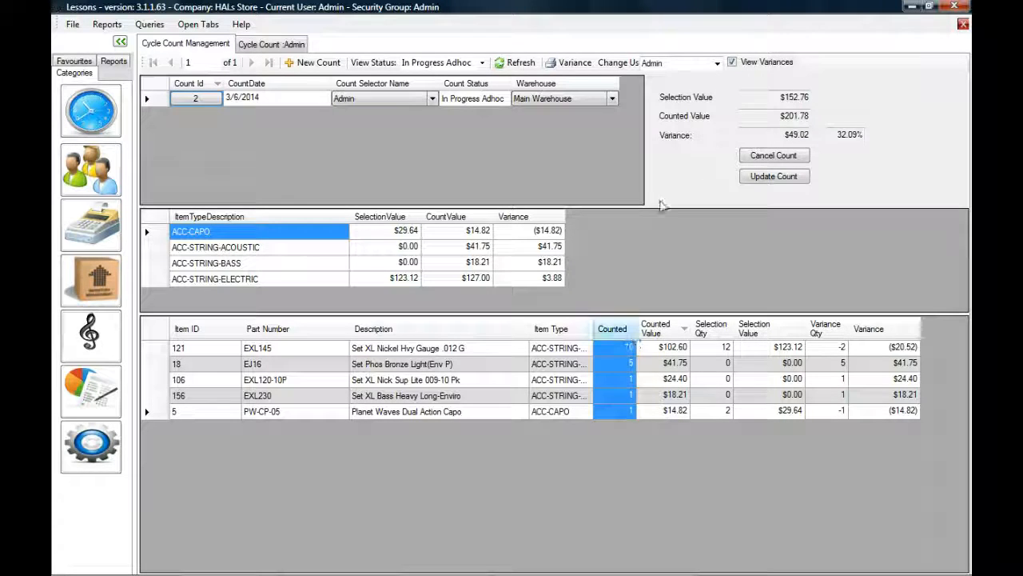
{"action": "left_click", "coordinate": [732, 63]}
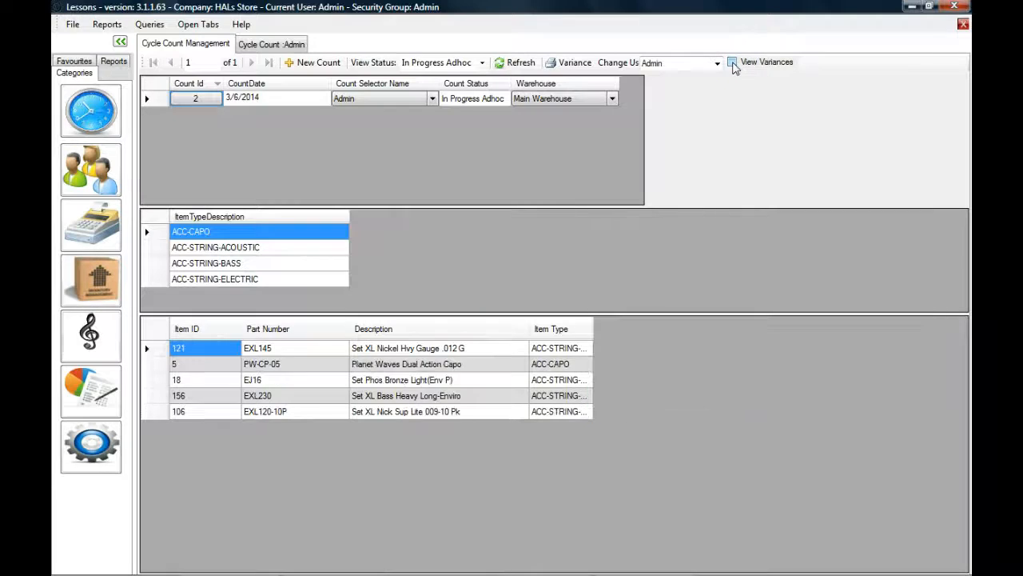
Step: Turn View Variances back on, narrow Item Type, and compare counted versus expected quantities for all five parts
{"action": "left_click", "coordinate": [733, 62]}
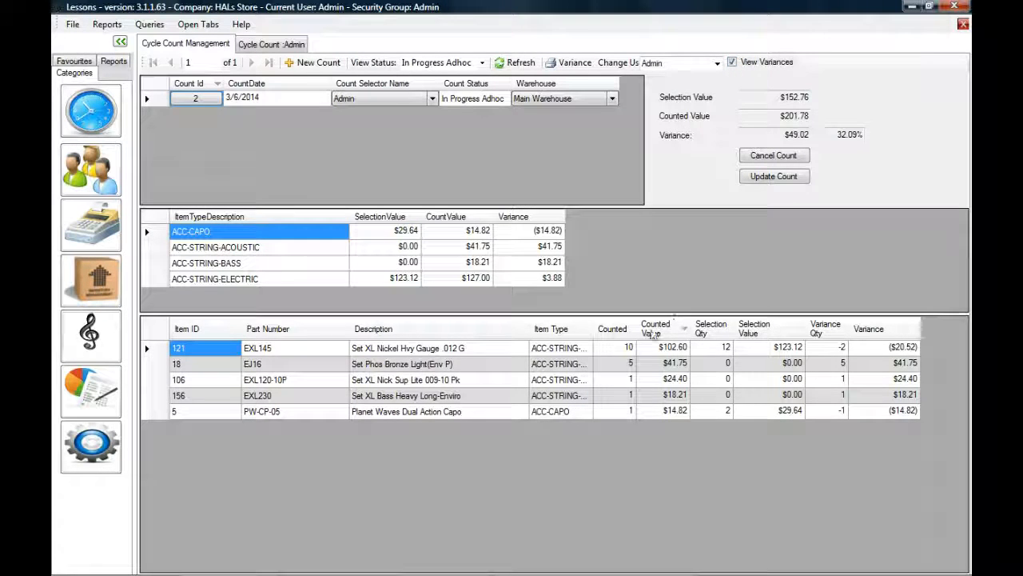
{"action": "left_click_drag", "start_coordinate": [619, 347], "coordinate": [619, 363]}
{"action": "left_click_drag", "start_coordinate": [616, 415], "coordinate": [617, 413]}
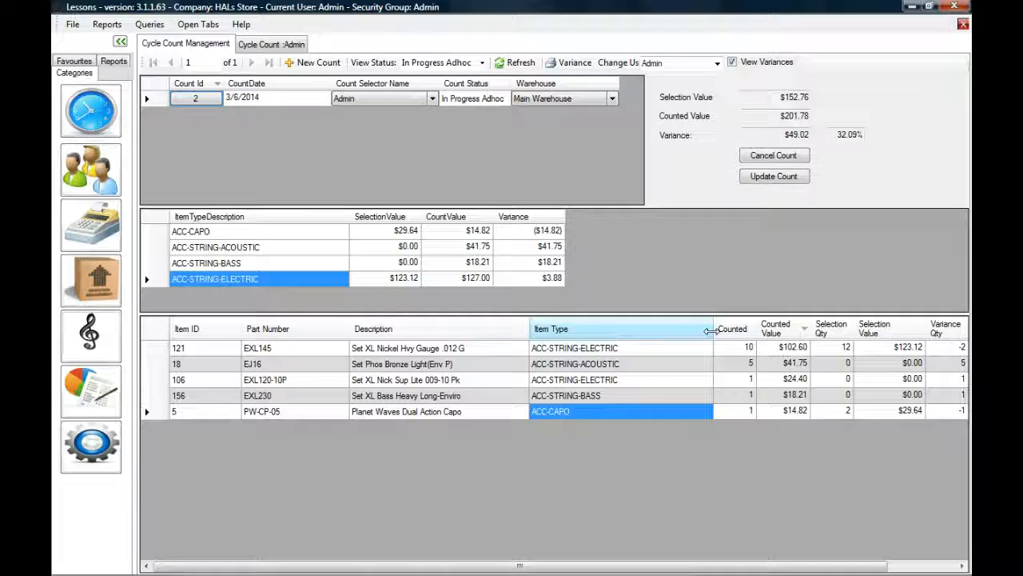
{"action": "left_click_drag", "start_coordinate": [711, 331], "coordinate": [649, 412]}
{"action": "left_click_drag", "start_coordinate": [732, 352], "coordinate": [745, 411]}
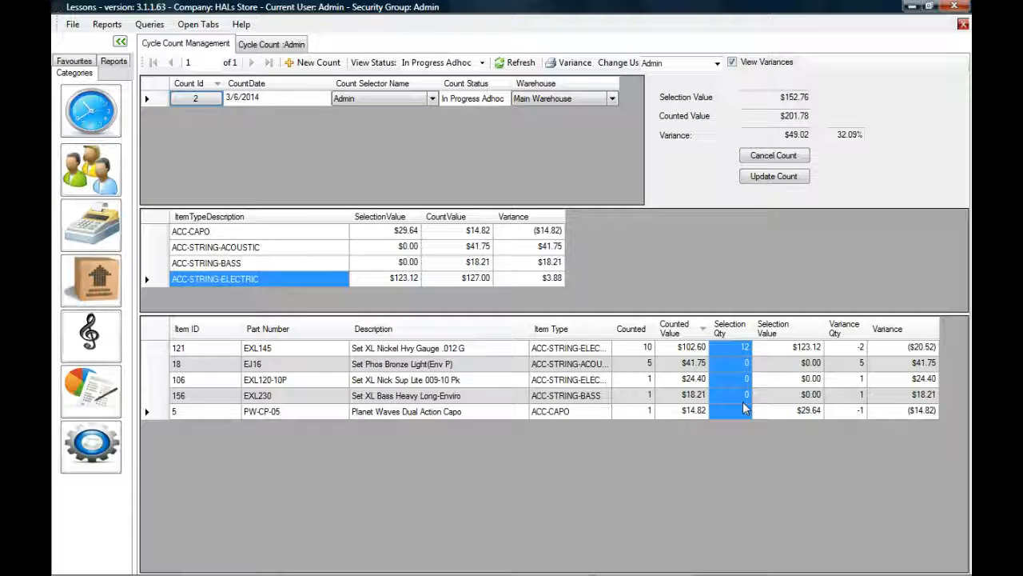
{"action": "left_click", "coordinate": [742, 354]}
{"action": "left_click", "coordinate": [635, 352]}
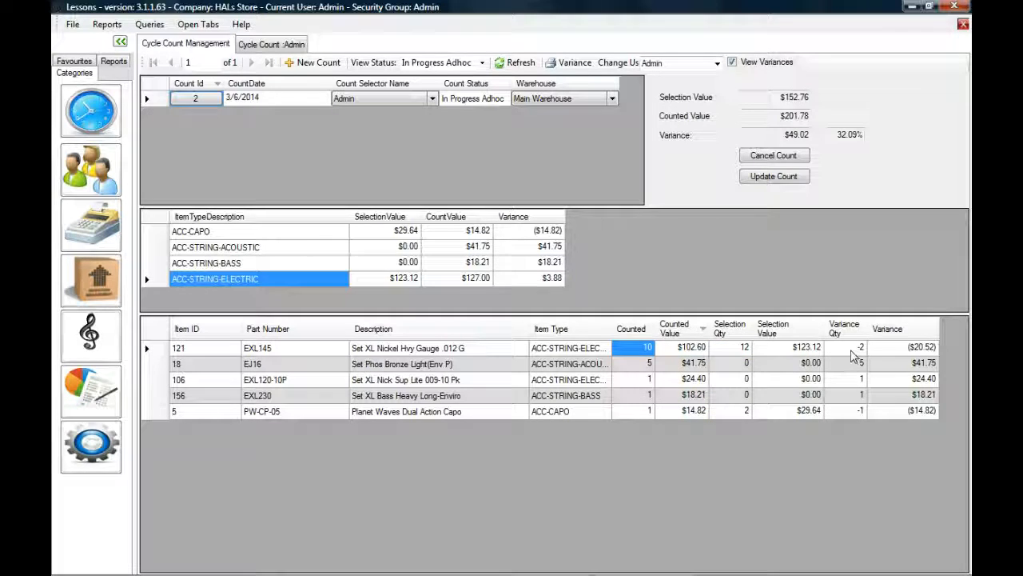
{"action": "left_click", "coordinate": [852, 350]}
{"action": "left_click", "coordinate": [918, 350]}
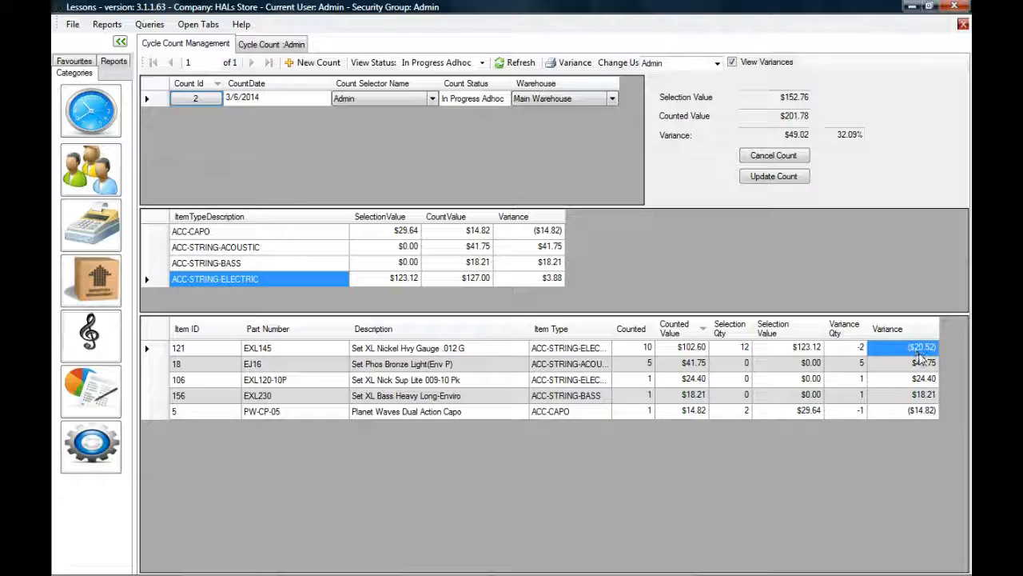
{"action": "left_click", "coordinate": [744, 367]}
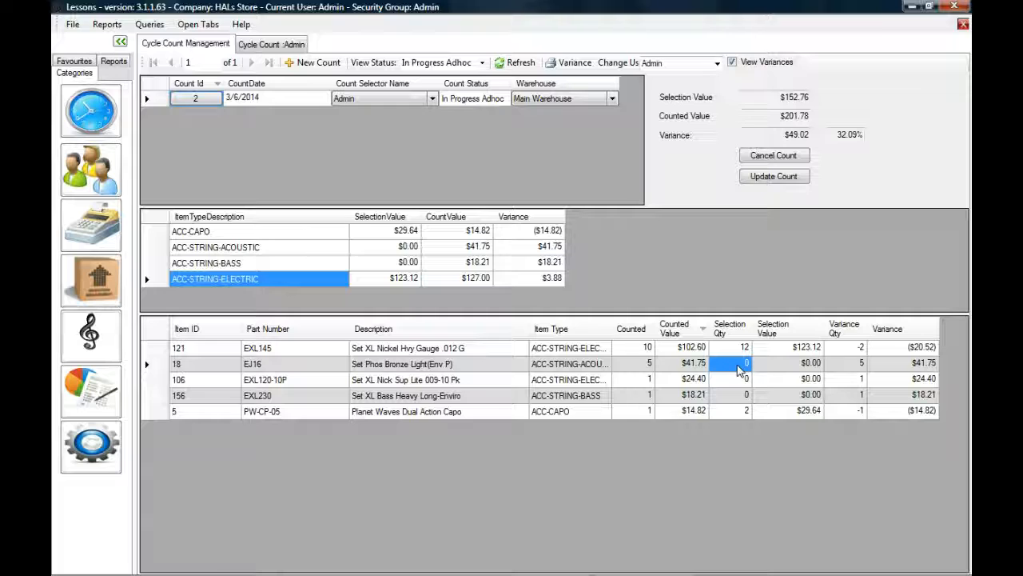
{"action": "left_click", "coordinate": [636, 364]}
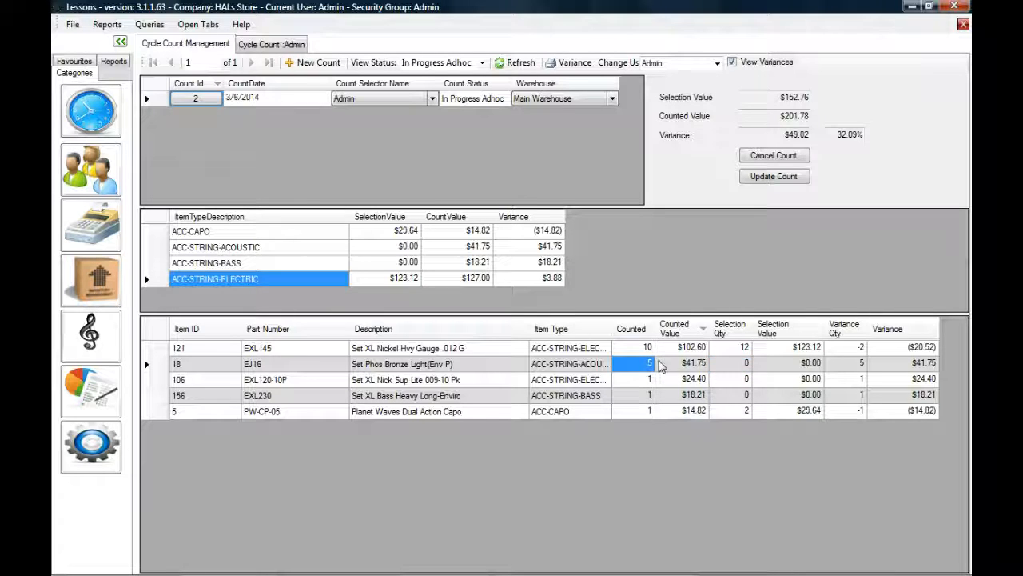
{"action": "left_click", "coordinate": [742, 380]}
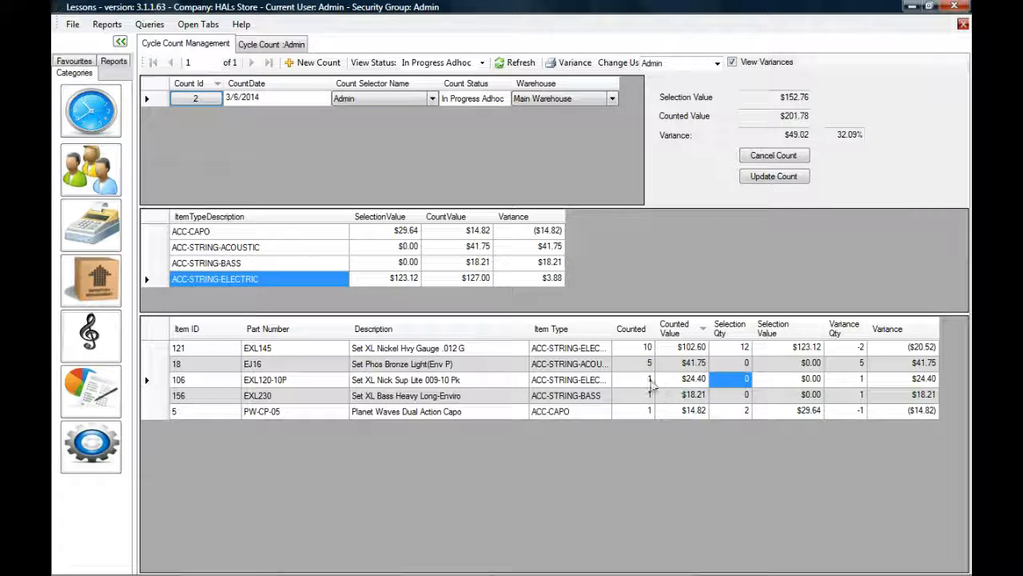
{"action": "left_click_drag", "start_coordinate": [853, 368], "coordinate": [861, 397]}
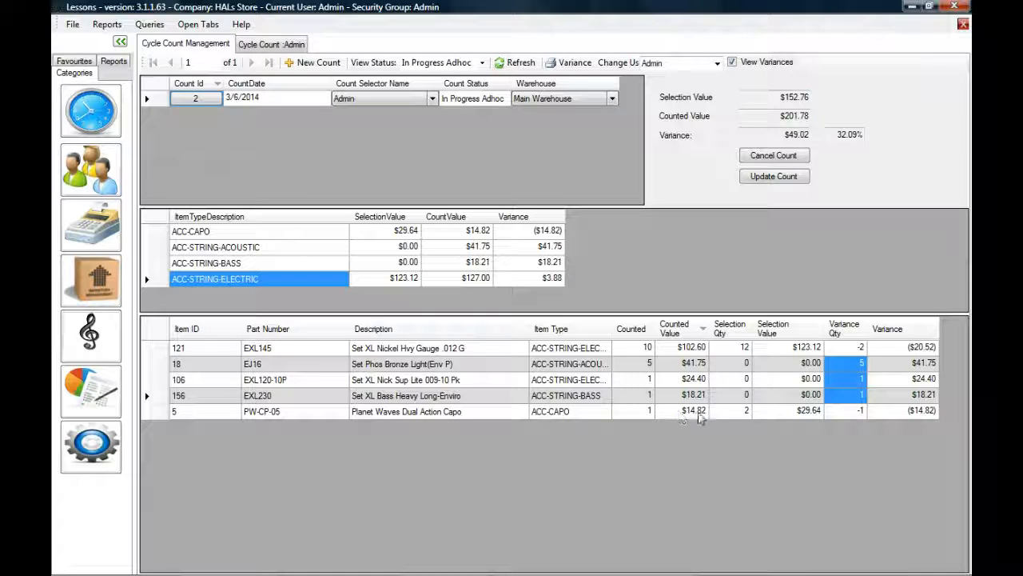
{"action": "left_click", "coordinate": [731, 413]}
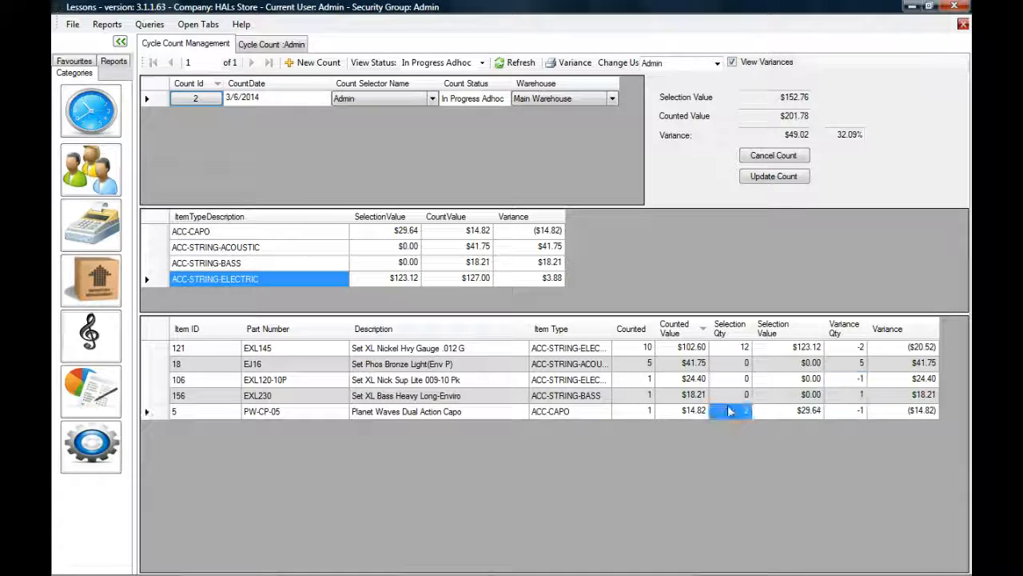
{"action": "left_click", "coordinate": [643, 412]}
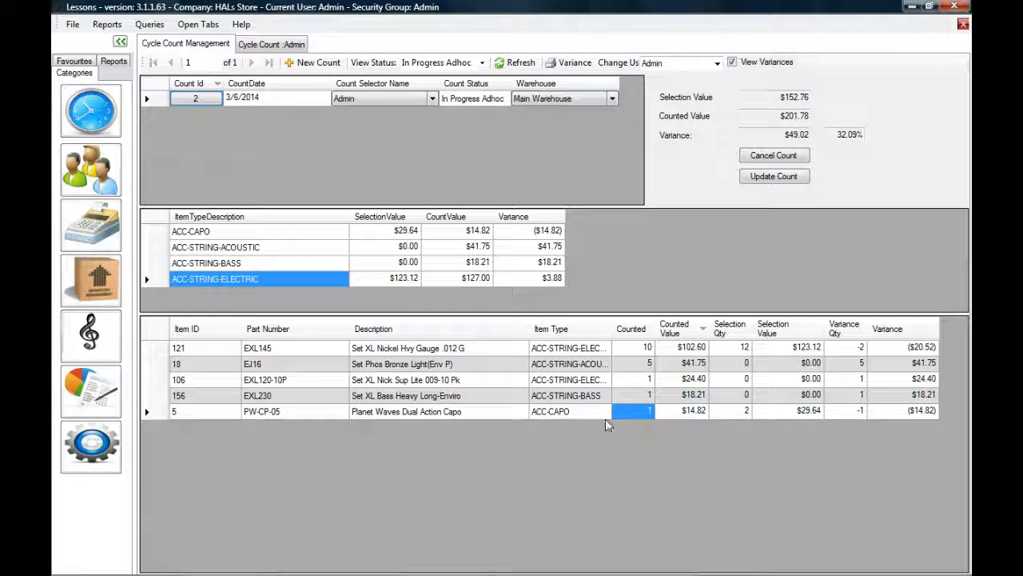
{"action": "left_click", "coordinate": [266, 412]}
{"action": "left_click_drag", "start_coordinate": [406, 419], "coordinate": [432, 415]}
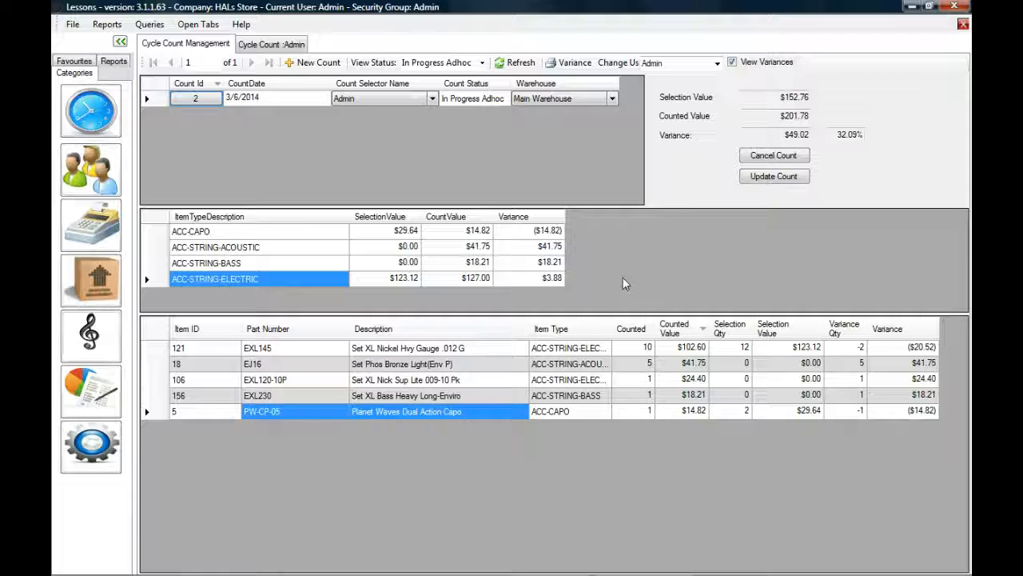
Step: Review count 2's total selection value, counted value and 32.09% variance, then return to the Admin count sheet
{"action": "left_click", "coordinate": [795, 96]}
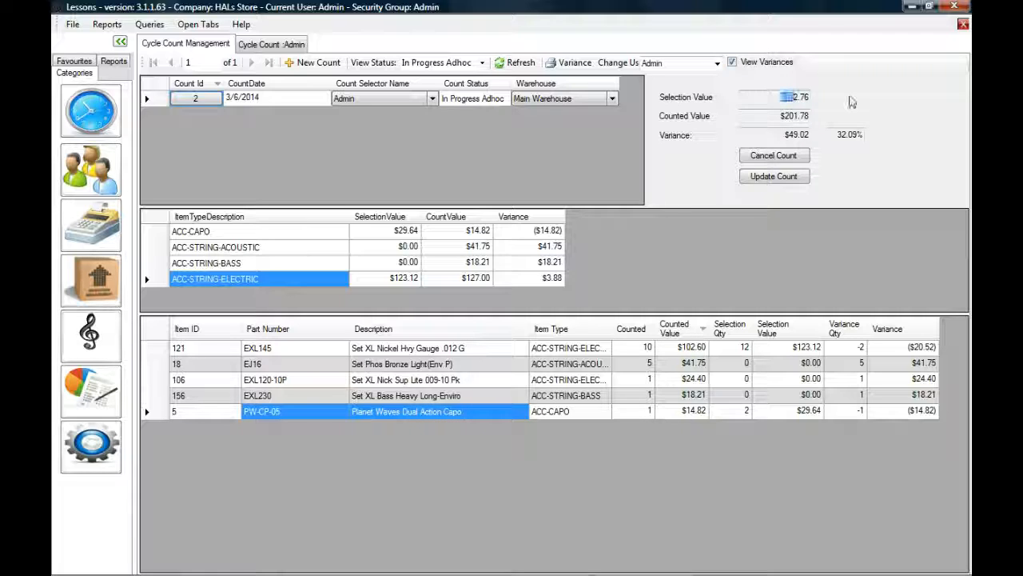
{"action": "key", "text": "Tab"}
{"action": "key", "text": "Tab"}
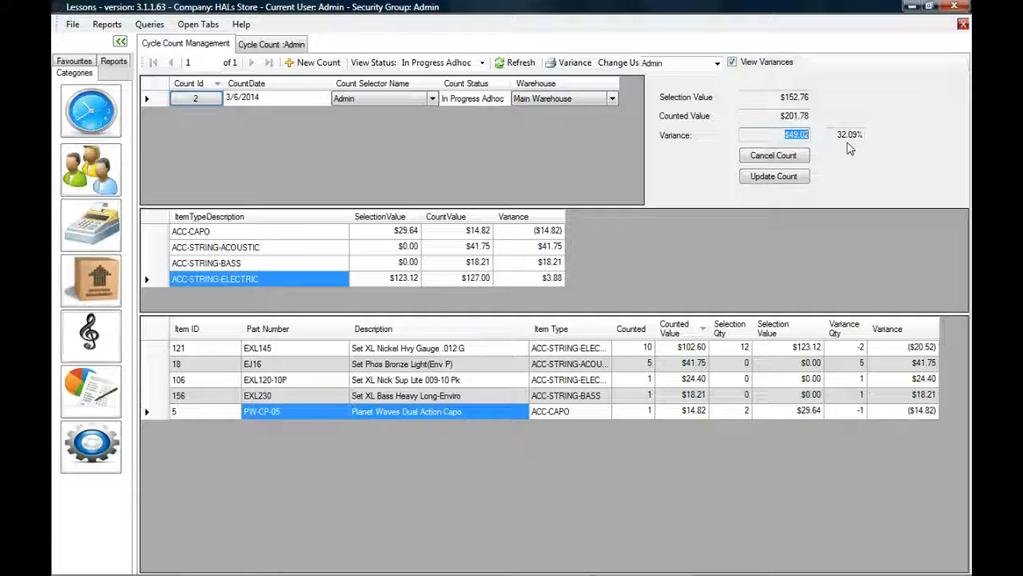
{"action": "left_click_drag", "start_coordinate": [836, 132], "coordinate": [872, 136]}
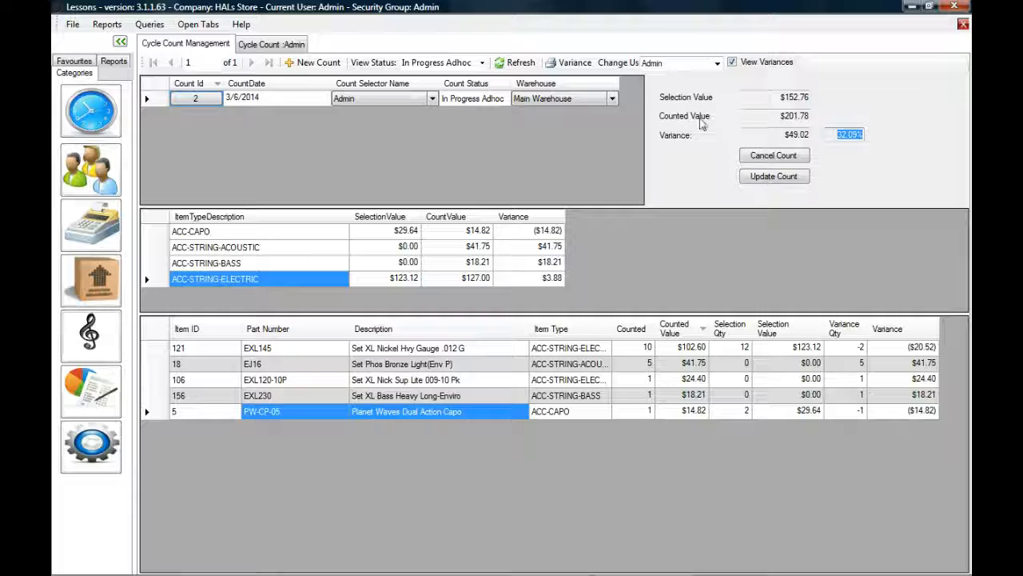
{"action": "left_click", "coordinate": [274, 46]}
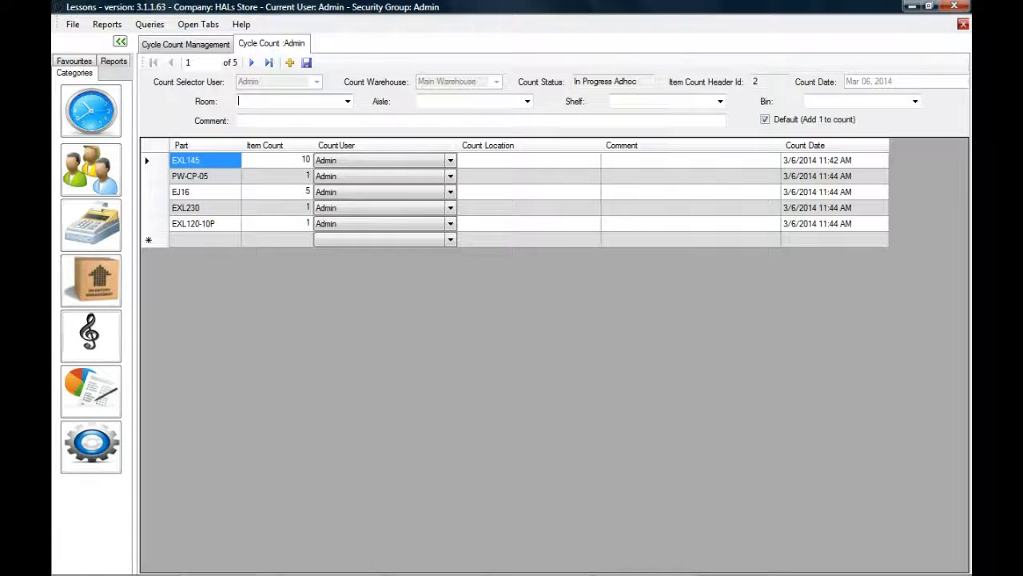
Step: Note the empty row for another counted part, then go back to Cycle Count Management
{"action": "left_click", "coordinate": [206, 242]}
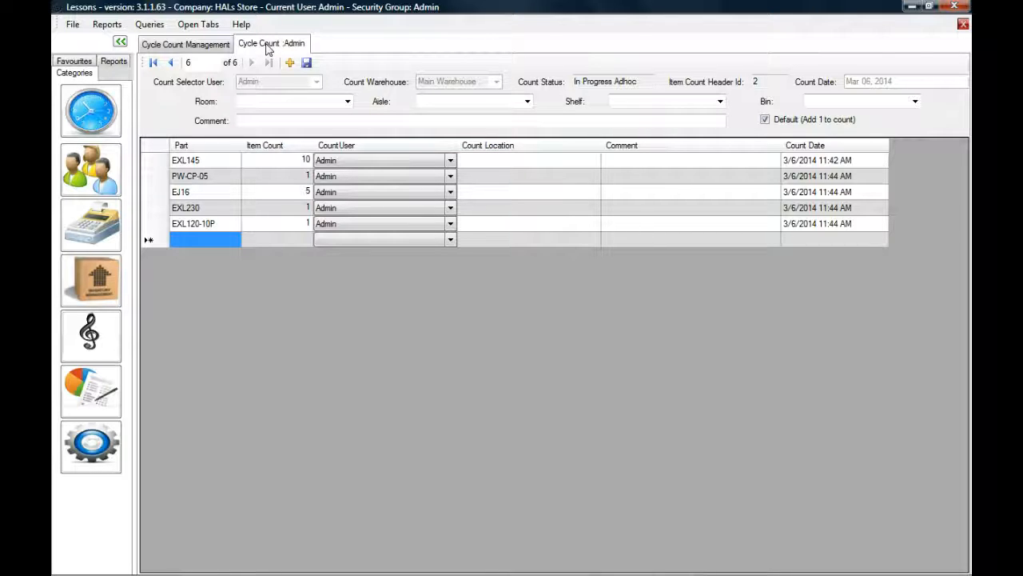
{"action": "left_click", "coordinate": [206, 45]}
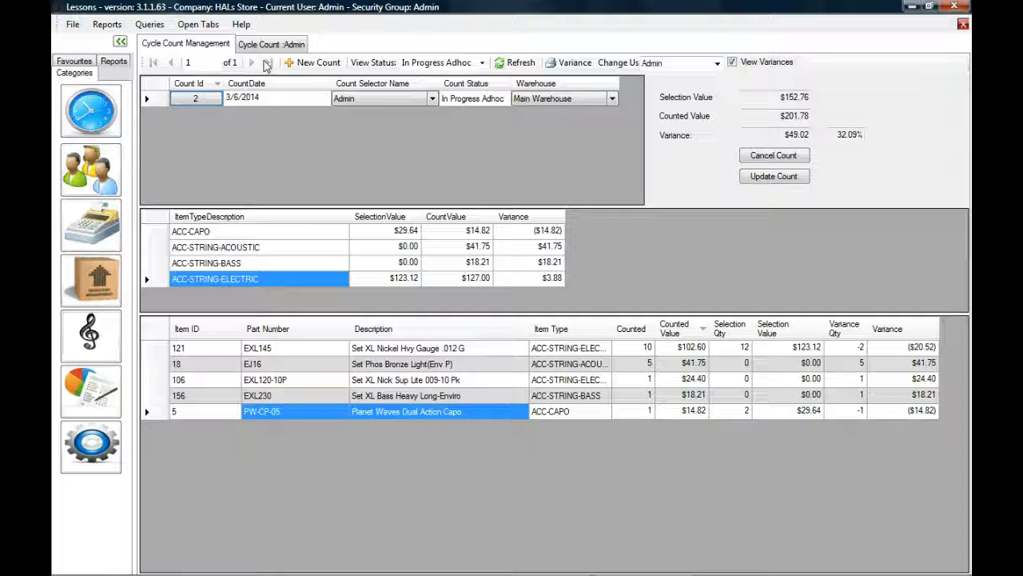
Step: Run Update Count on count 2, backing up the database first and confirming the update
{"action": "left_click", "coordinate": [775, 177]}
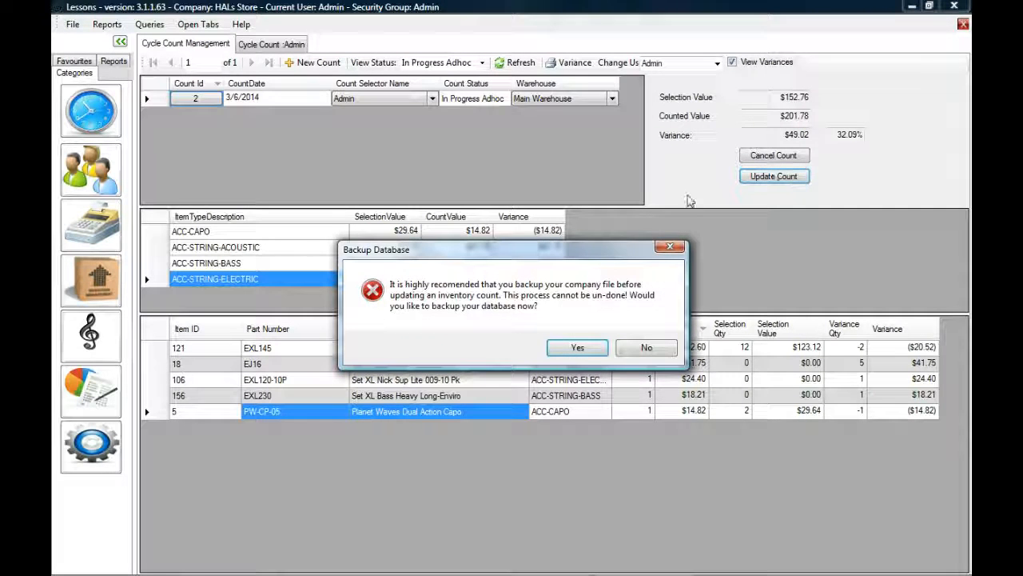
{"action": "left_click", "coordinate": [592, 349]}
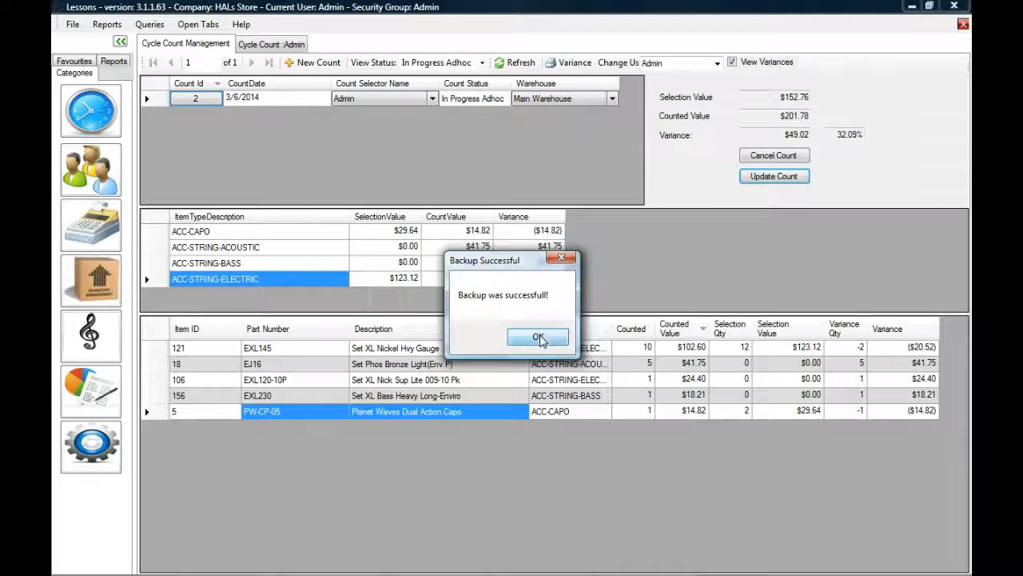
{"action": "left_click", "coordinate": [539, 338]}
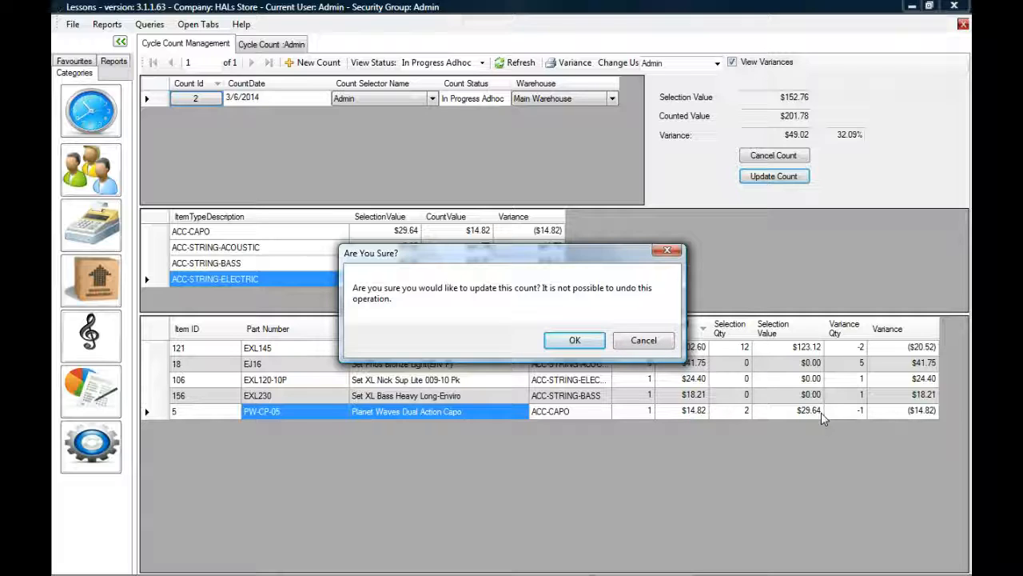
{"action": "left_click", "coordinate": [586, 344]}
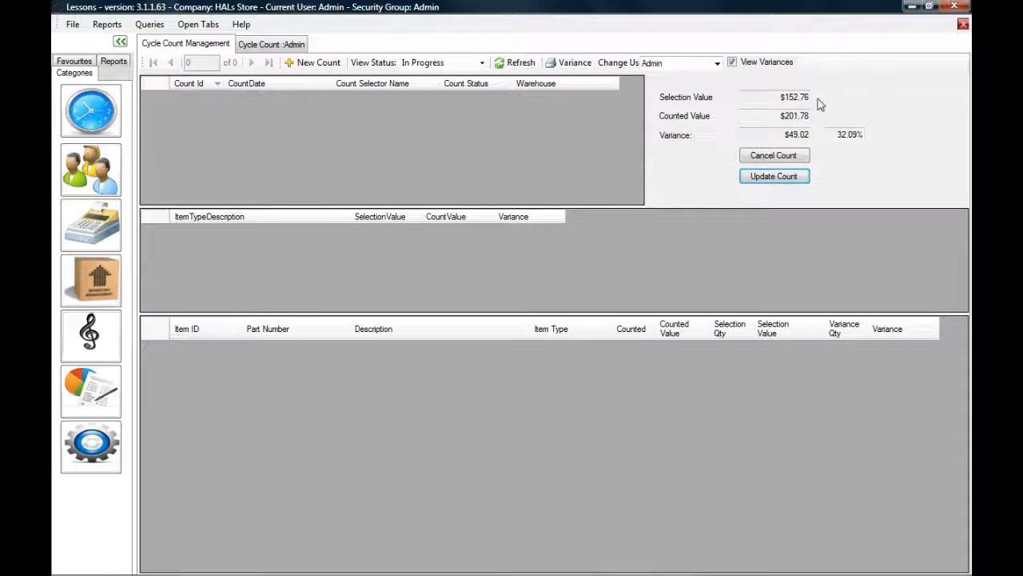
Step: Run the Movement (Simple) inventory report from Queries > Reports > Inventory
{"action": "left_click", "coordinate": [152, 25]}
{"action": "mouse_move", "coordinate": [227, 80]}
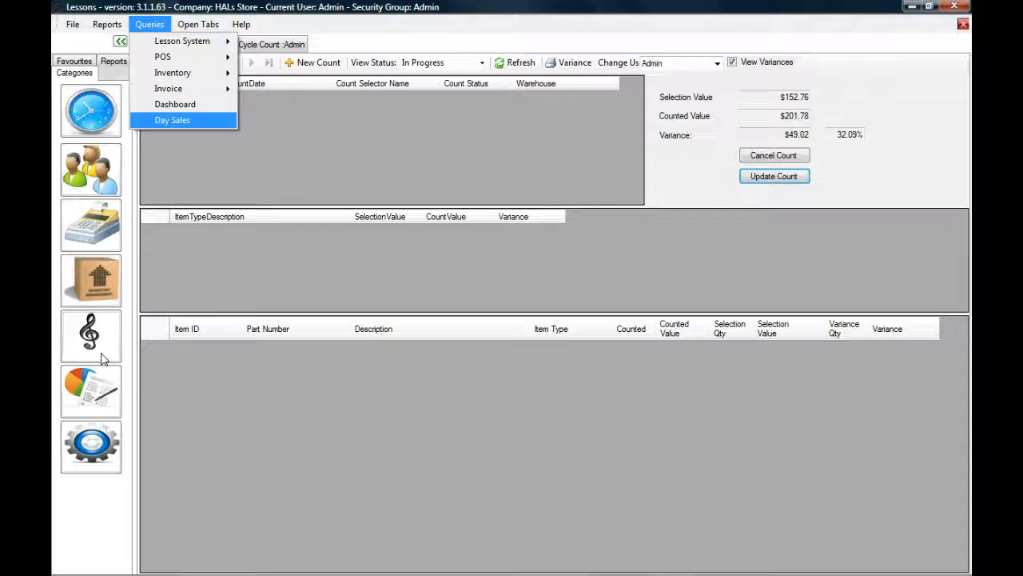
{"action": "left_click", "coordinate": [99, 390]}
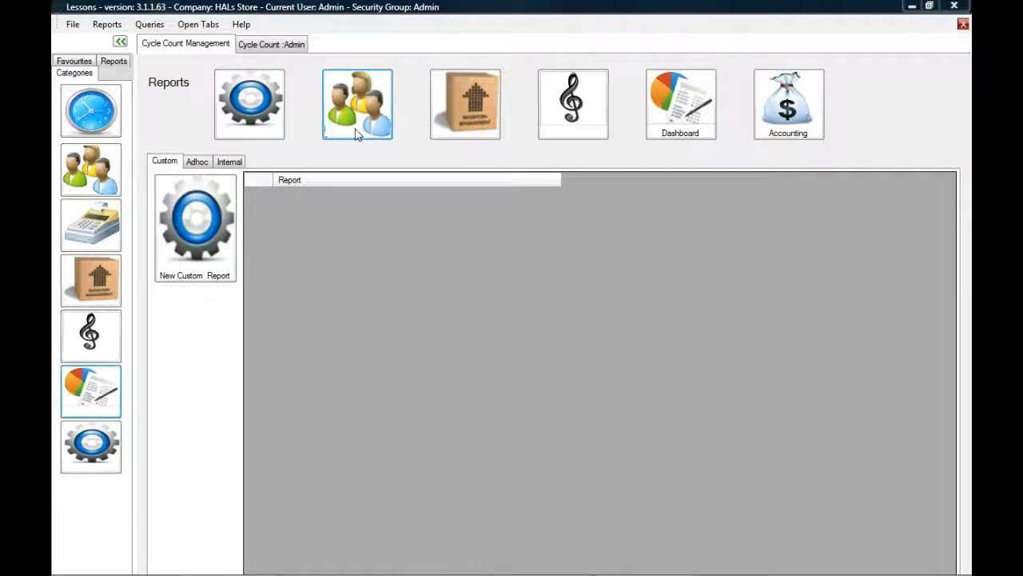
{"action": "left_click", "coordinate": [461, 109]}
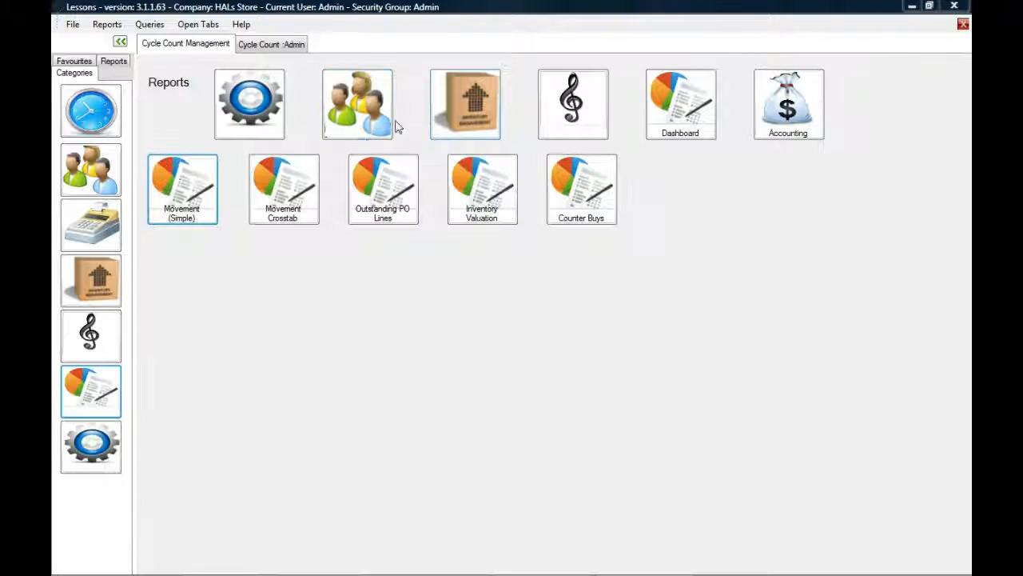
{"action": "left_click", "coordinate": [183, 190]}
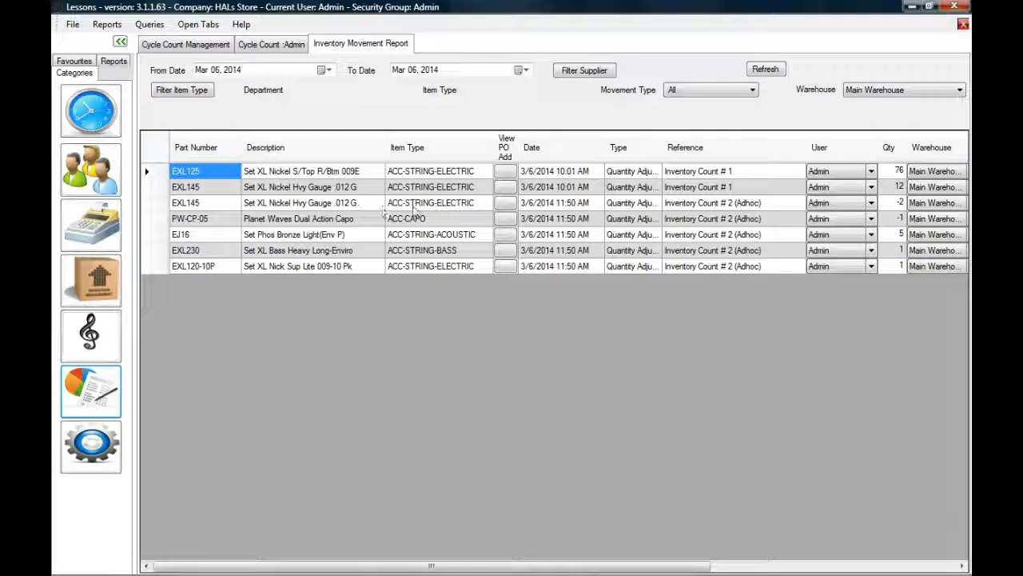
Step: Inspect the Inventory Count # 2 (Adhoc) rows, comparing EXL145's -2 adjustment with its earlier 12
{"action": "left_click_drag", "start_coordinate": [699, 173], "coordinate": [695, 269]}
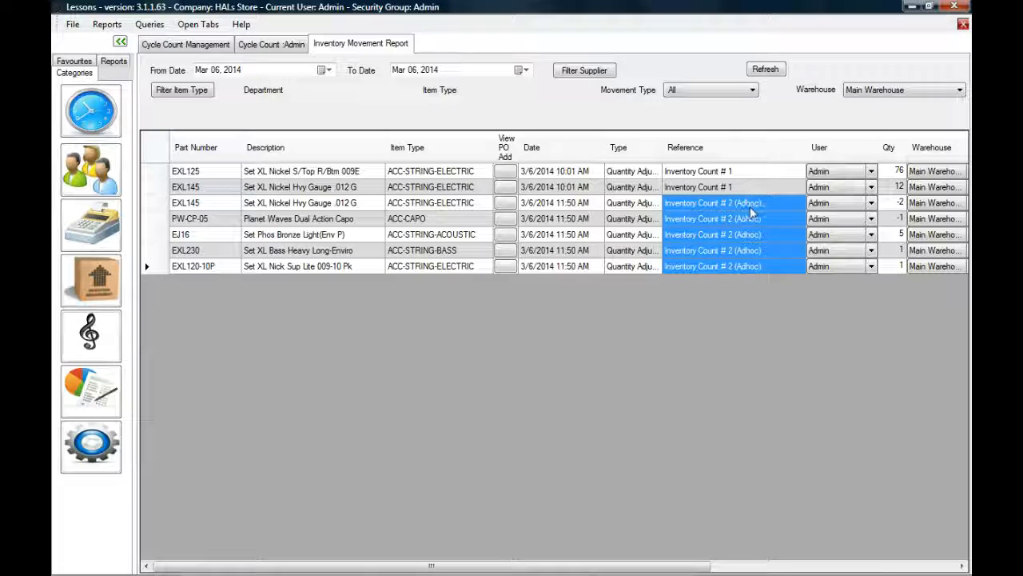
{"action": "left_click_drag", "start_coordinate": [806, 152], "coordinate": [758, 153]}
{"action": "left_click_drag", "start_coordinate": [724, 565], "coordinate": [880, 569]}
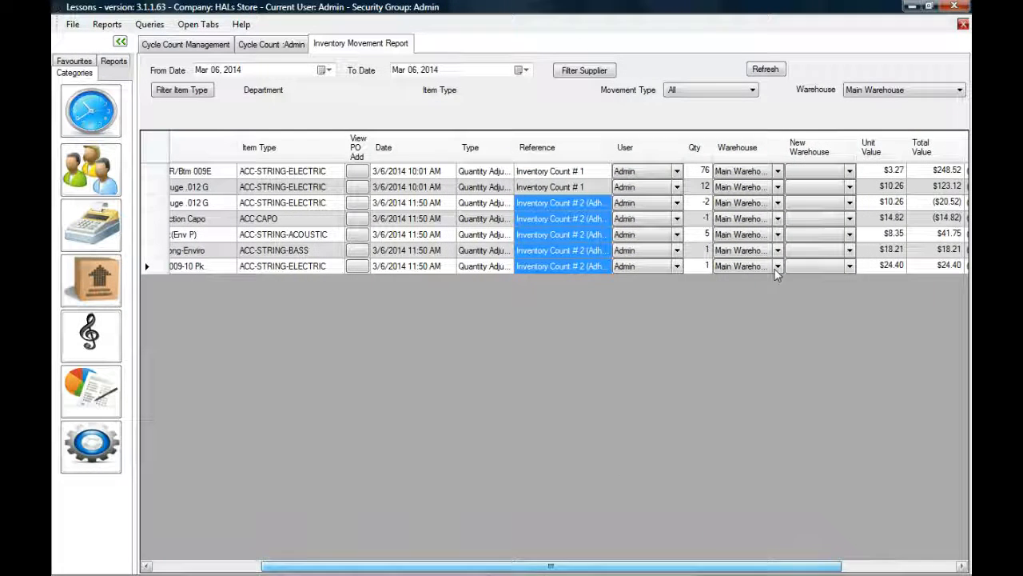
{"action": "left_click", "coordinate": [707, 206]}
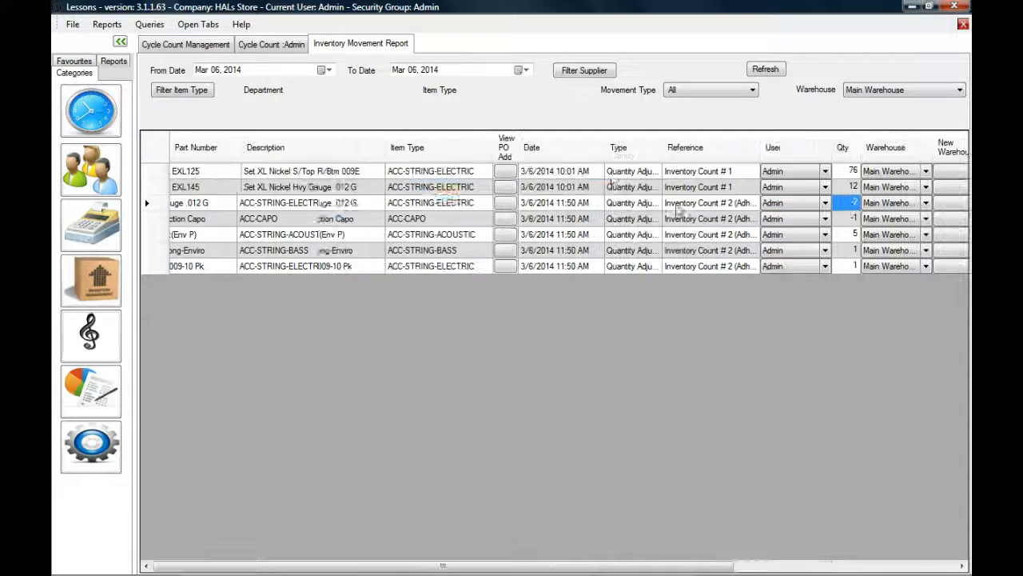
{"action": "left_click", "coordinate": [220, 189]}
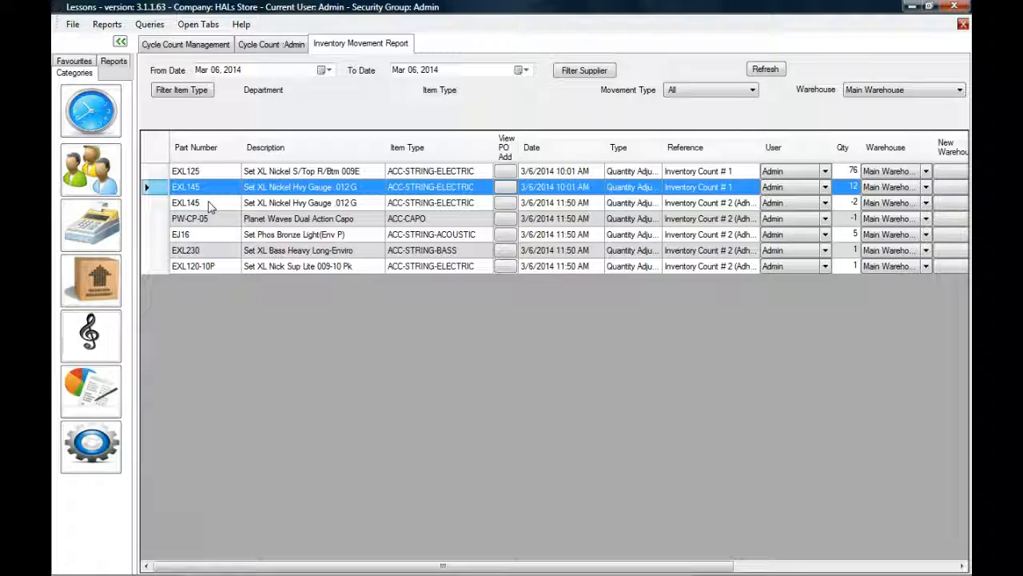
{"action": "left_click", "coordinate": [210, 205]}
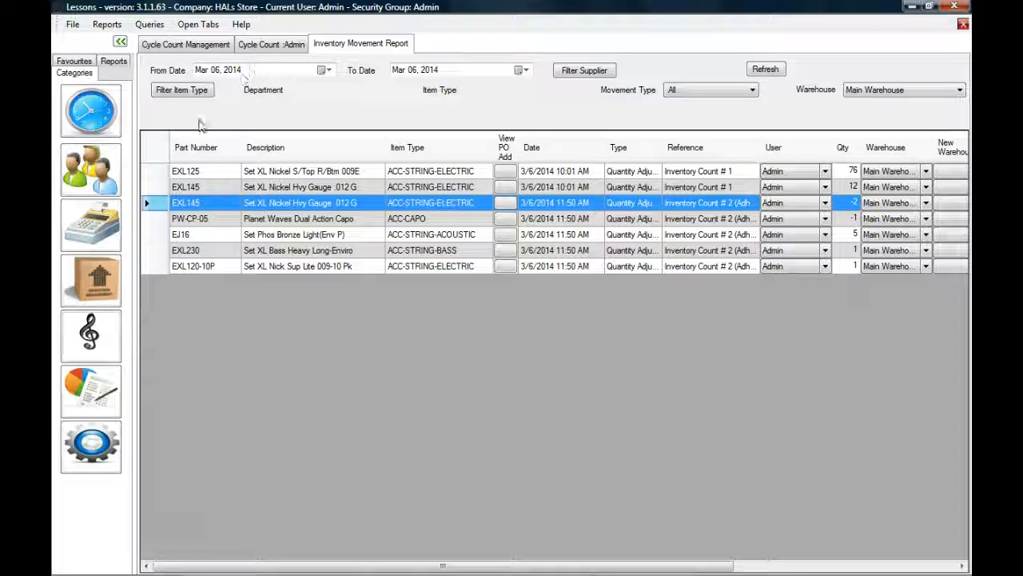
Step: Find part exl145 in the Inventory Browse, showing its on-hand quantity of 10
{"action": "left_click", "coordinate": [110, 289]}
{"action": "left_click", "coordinate": [190, 212]}
{"action": "type", "text": "exl145"}
{"action": "key", "text": "Return"}
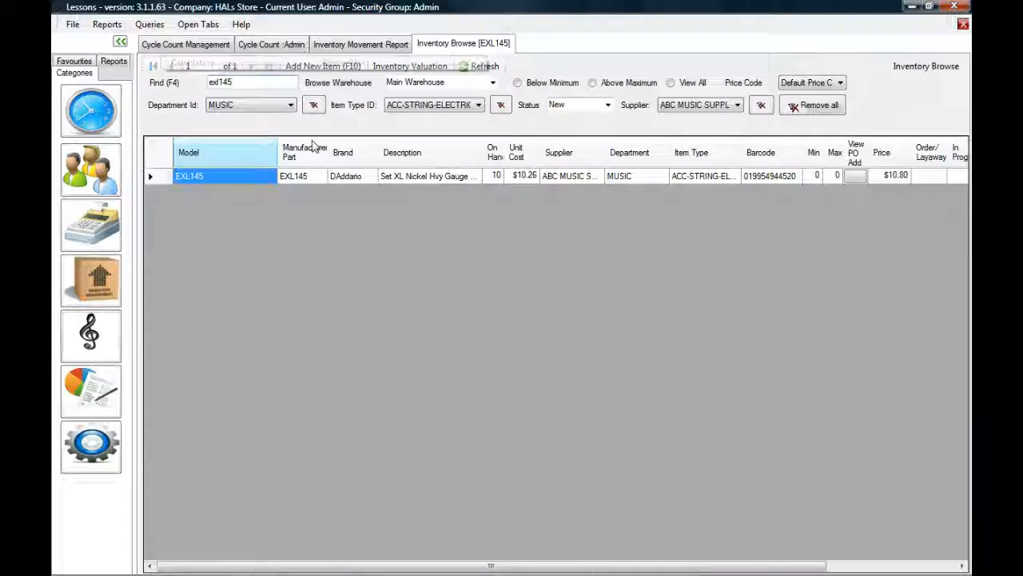
{"action": "left_click", "coordinate": [497, 178]}
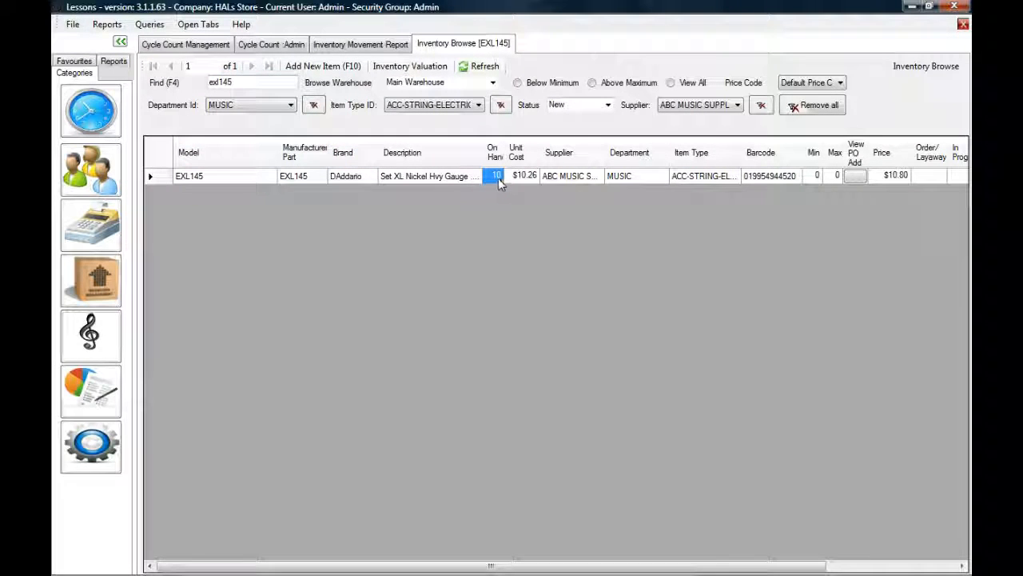
Step: Check EXL145's movement history for the earlier 12 and the ad hoc -2 adjustment, then return to Cycle Count Management
{"action": "right_click", "coordinate": [498, 181]}
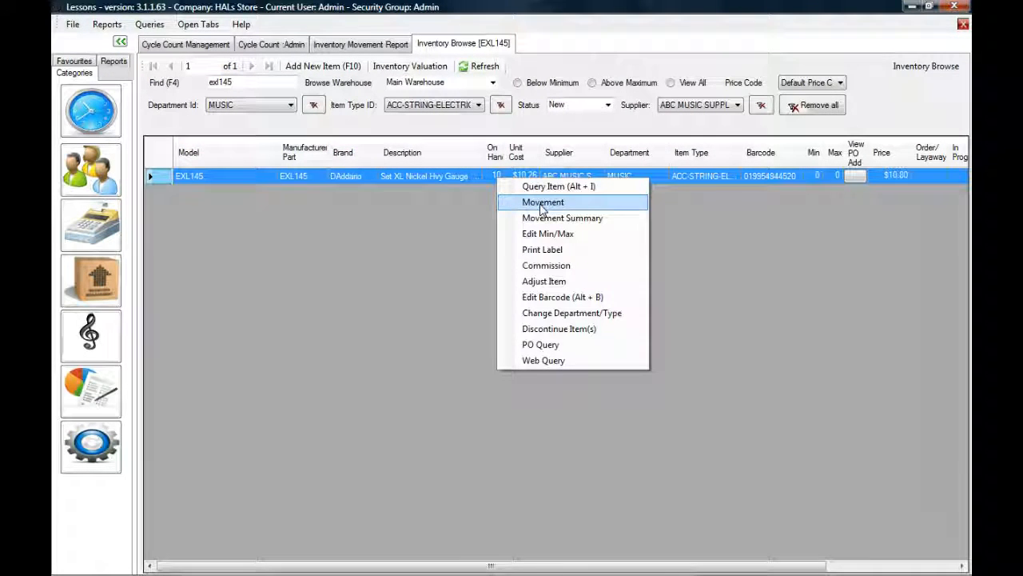
{"action": "left_click", "coordinate": [542, 207]}
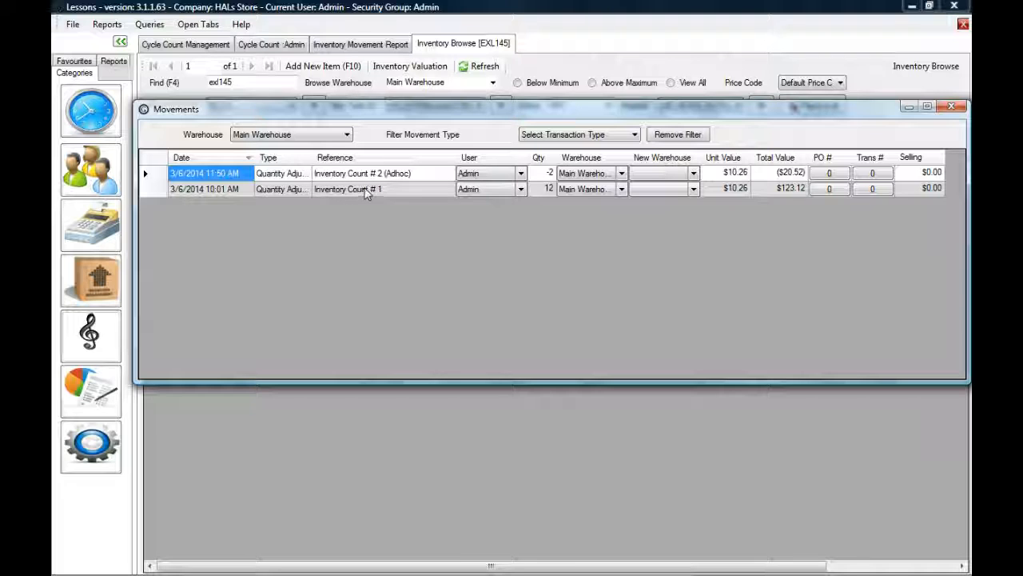
{"action": "left_click", "coordinate": [550, 189]}
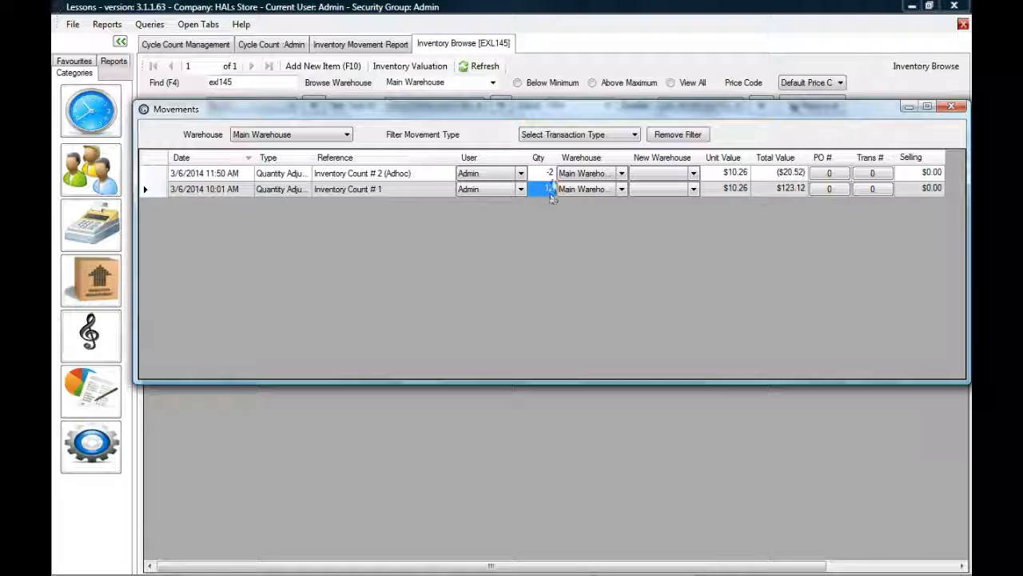
{"action": "left_click", "coordinate": [550, 175]}
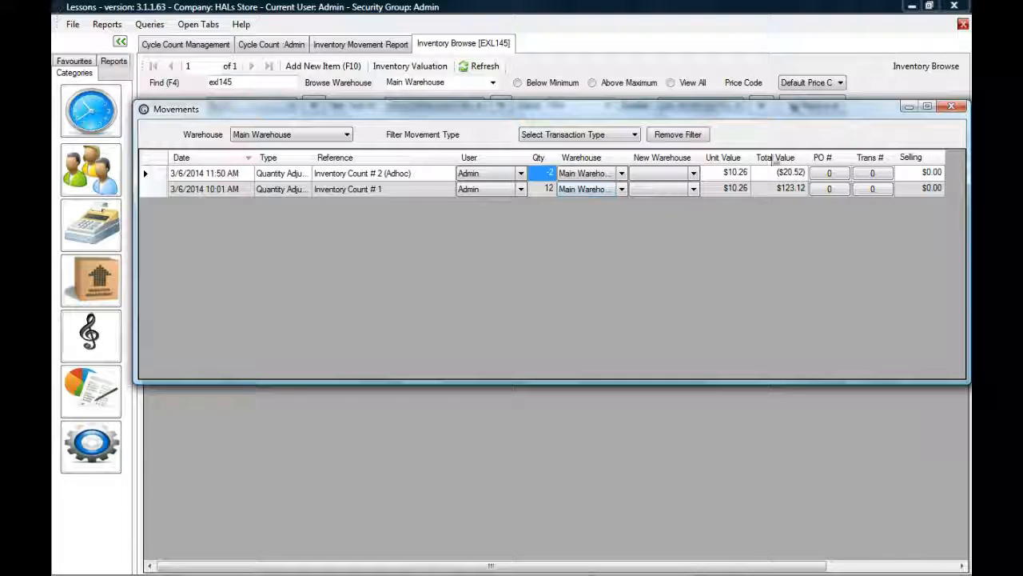
{"action": "left_click", "coordinate": [951, 106]}
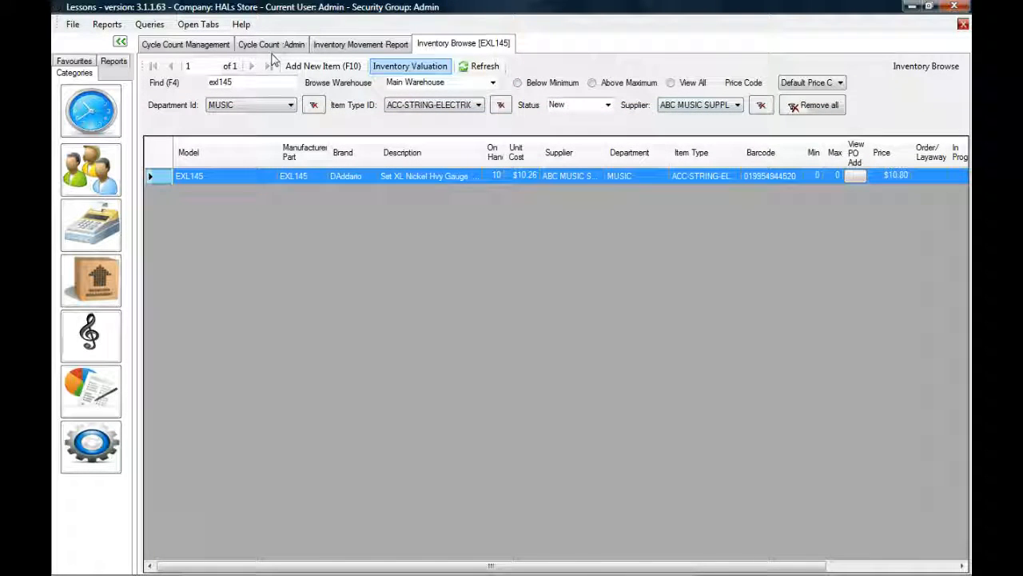
{"action": "left_click", "coordinate": [214, 45]}
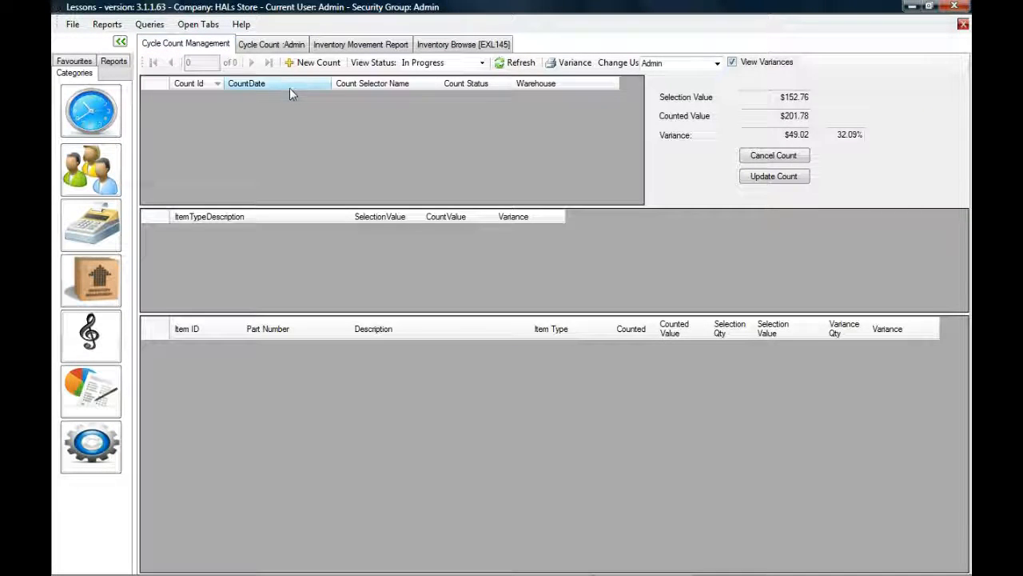